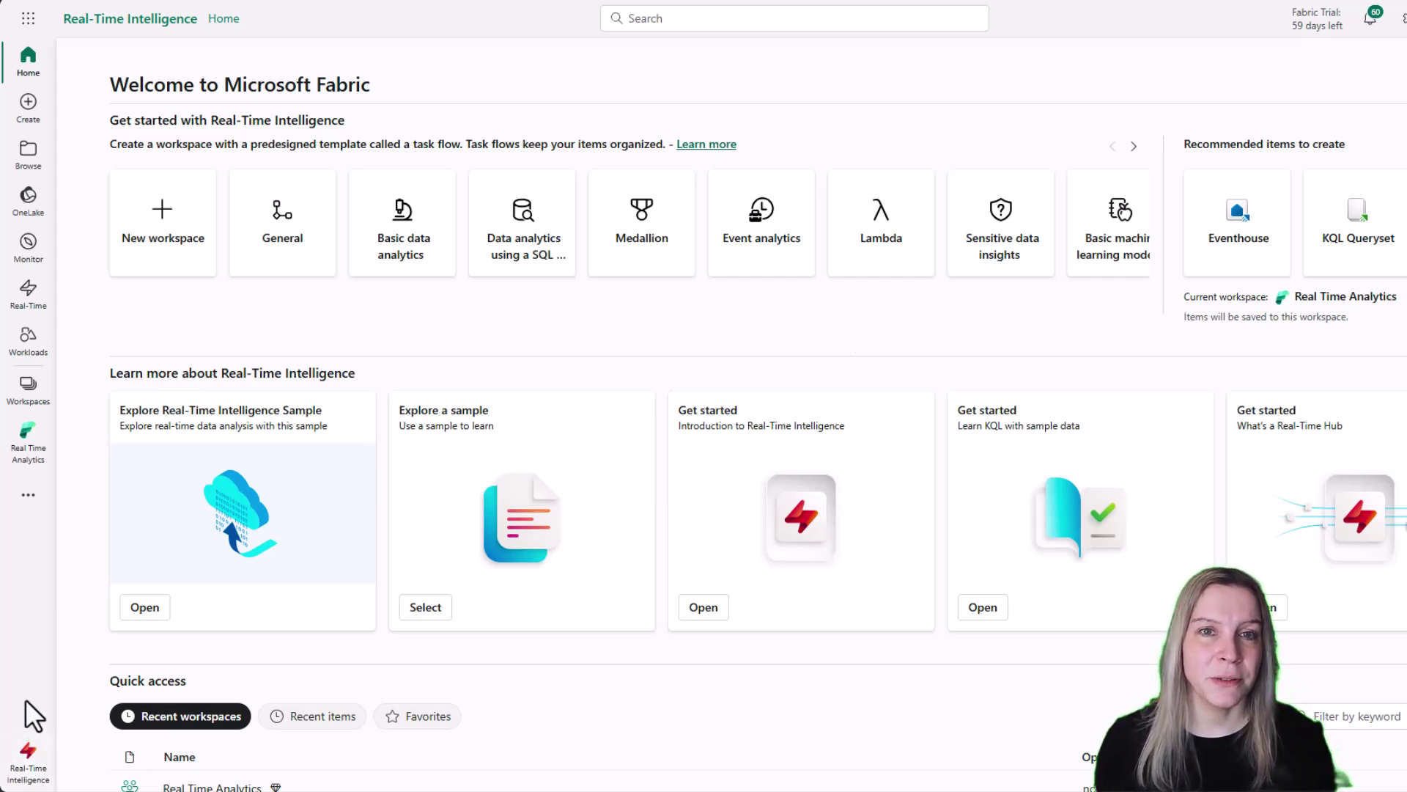
# Step: Go to the Real Time Analytics workspace and open the Demo_Eventhouse eventhouse
pyautogui.click(37, 454)
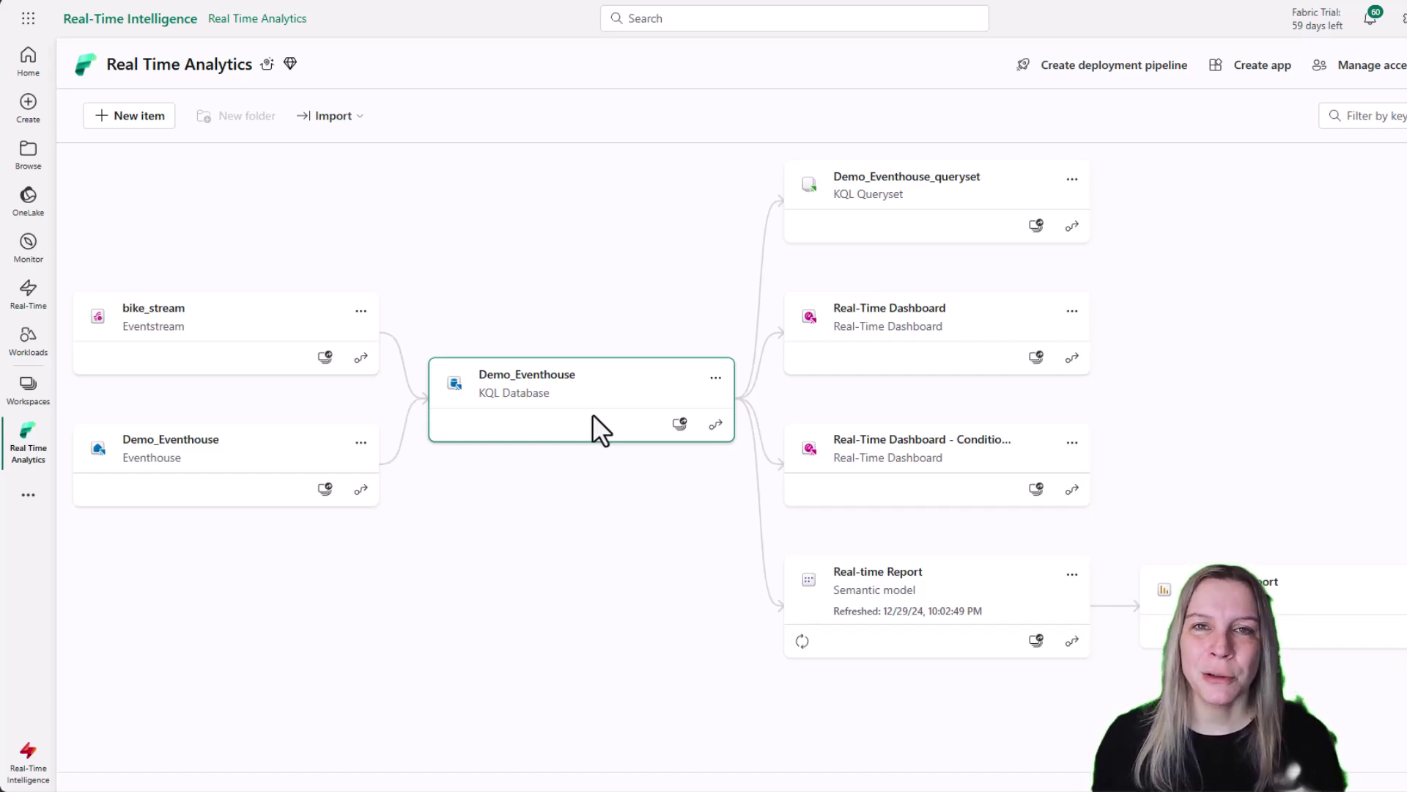
pyautogui.click(264, 469)
# Step: Open the Demo_Eventhouse KQL database to list its seven tables, including Bikes
pyautogui.click(1290, 141)
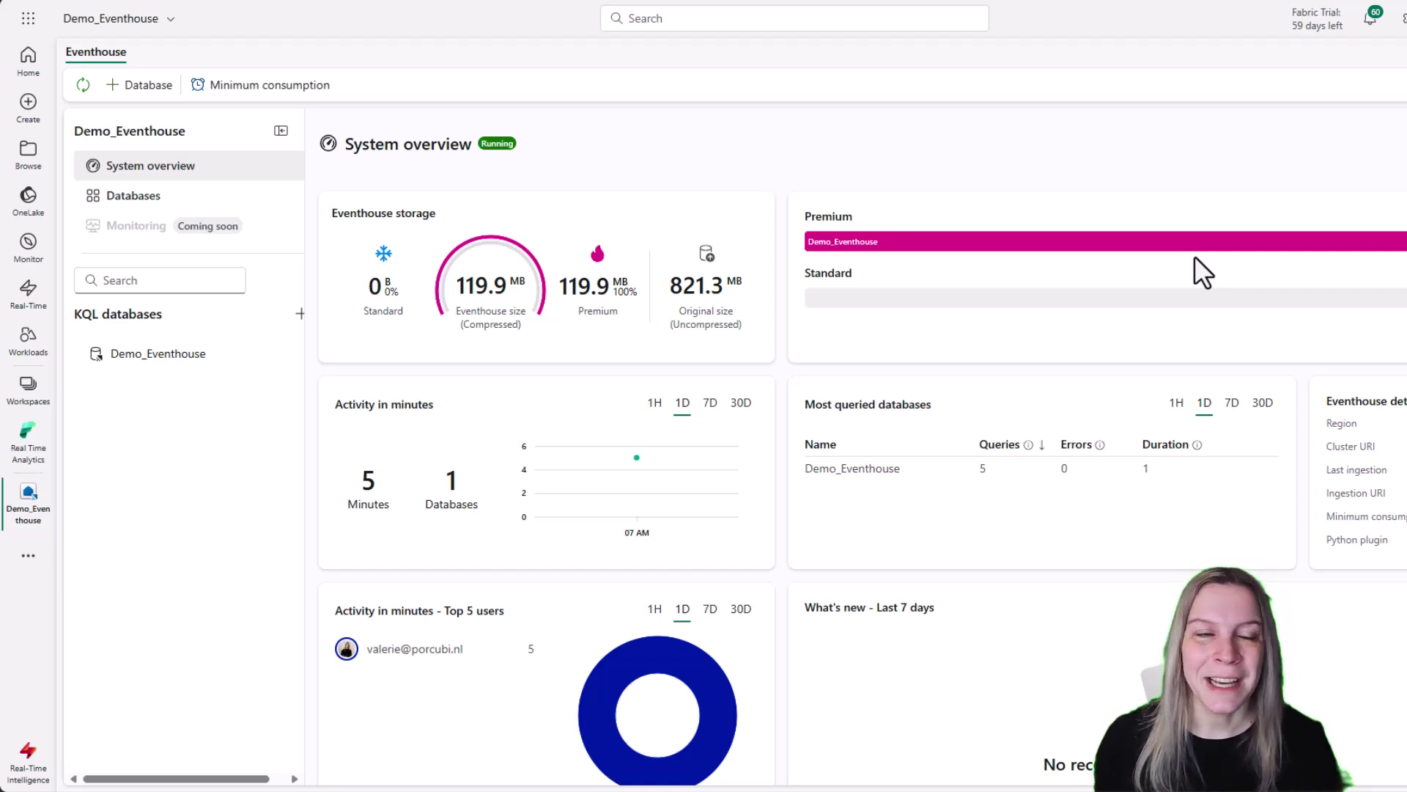
pyautogui.click(198, 360)
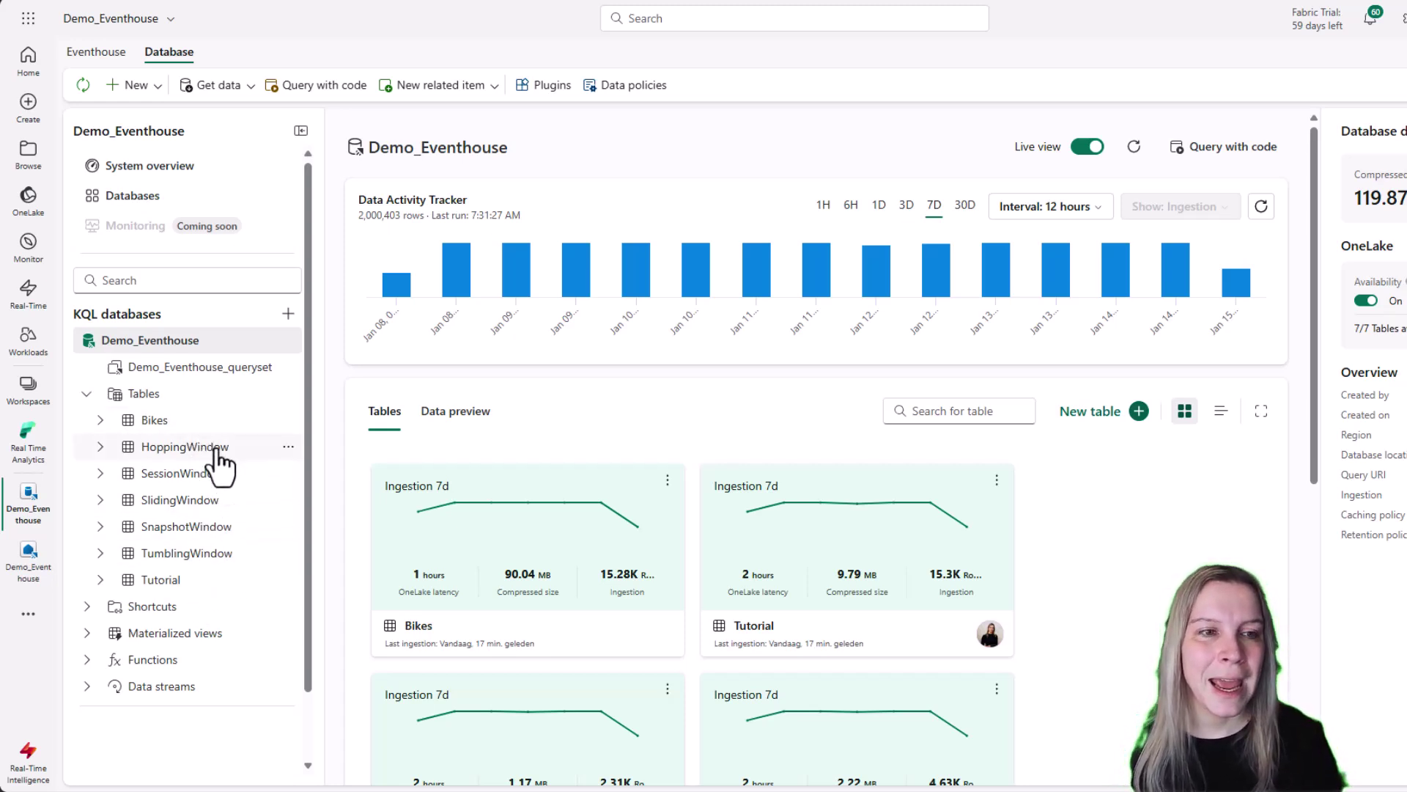
# Step: Preview the Bikes table and expand its Query with code menu
pyautogui.click(171, 426)
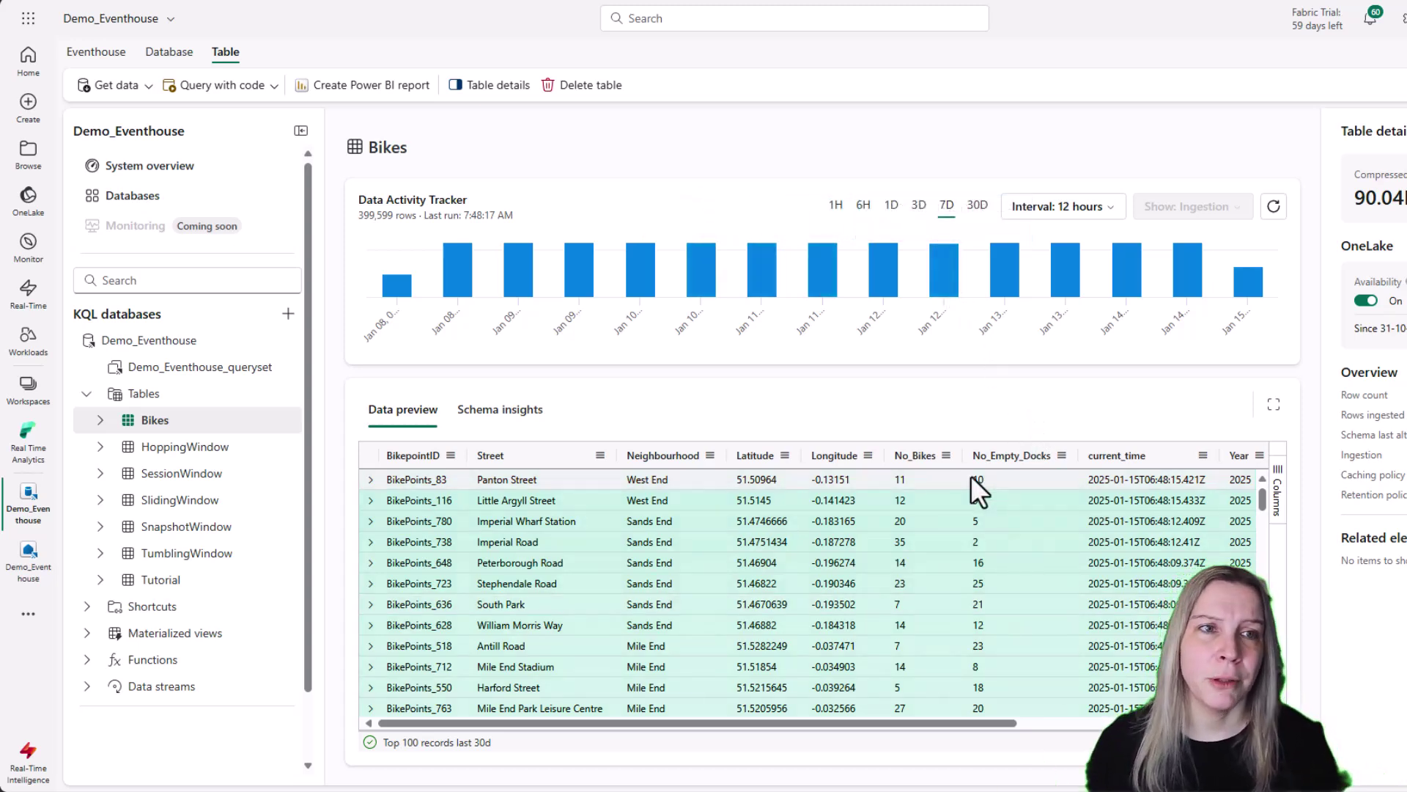
pyautogui.click(270, 90)
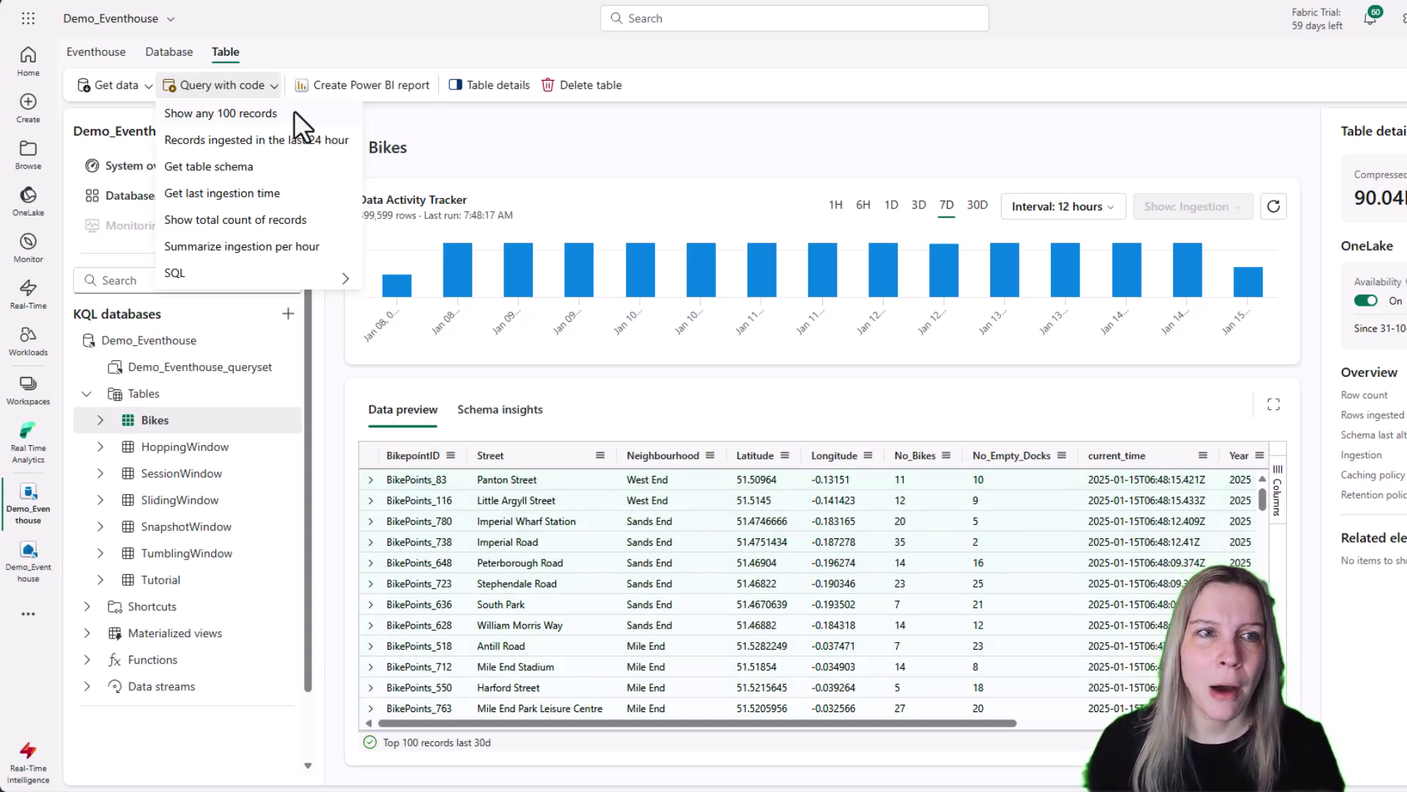
# Step: Generate a 'Bikes | take 100' query in Demo_Eventhouse_queryset using Show any 100 records
pyautogui.click(294, 113)
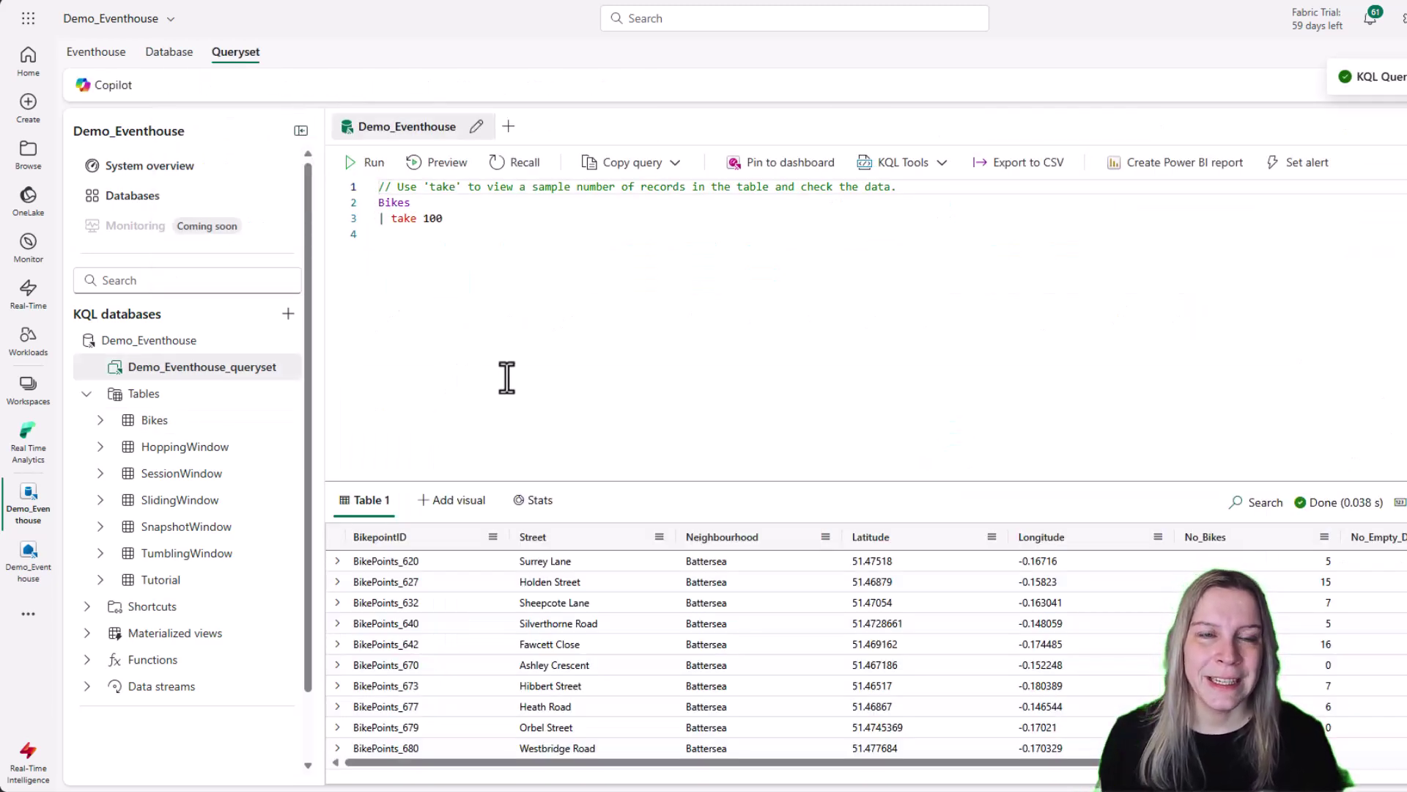
pyautogui.click(975, 197)
pyautogui.click(974, 190)
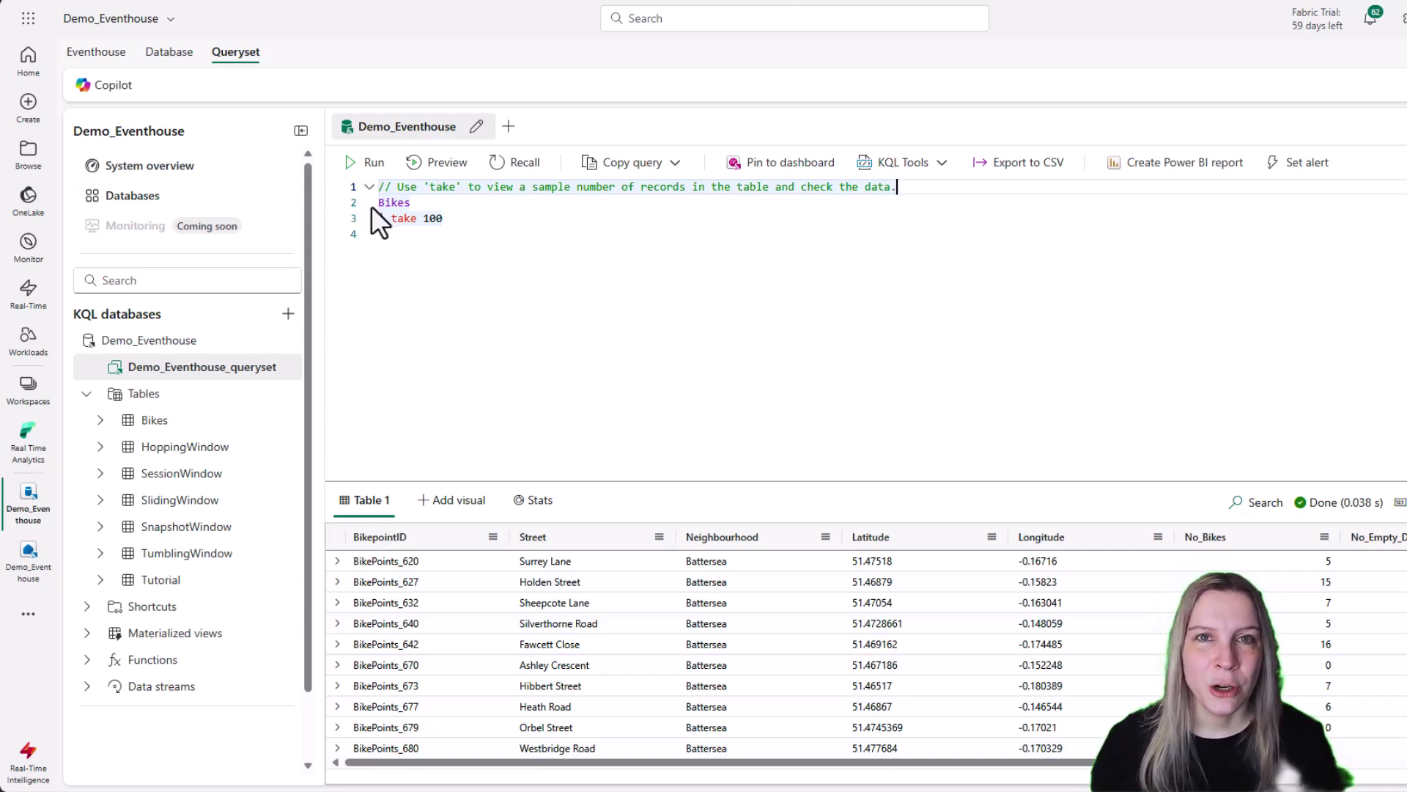
# Step: Run only the Bikes line and review results under the 500000-record Query Limits Exceeded warning
pyautogui.doubleClick(395, 204)
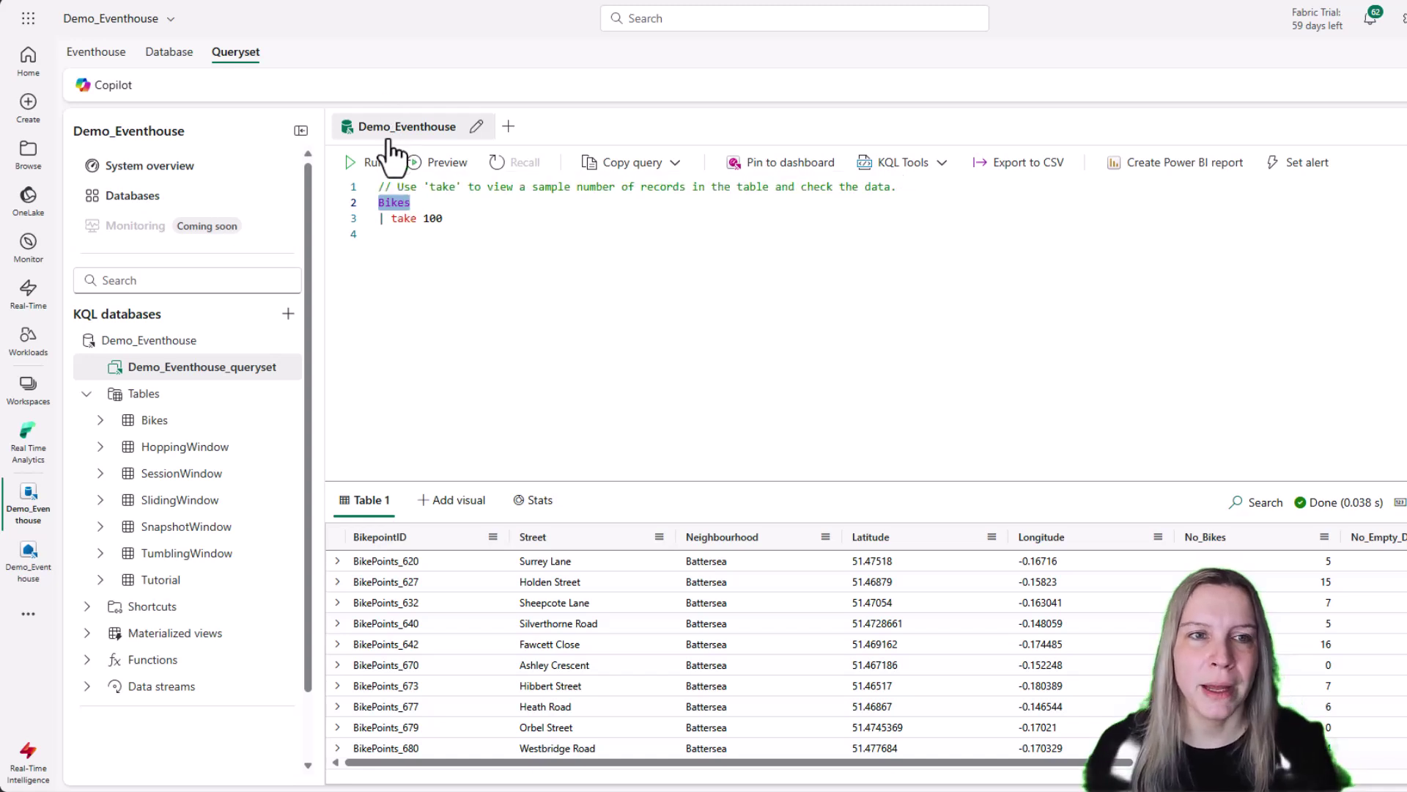
pyautogui.click(354, 164)
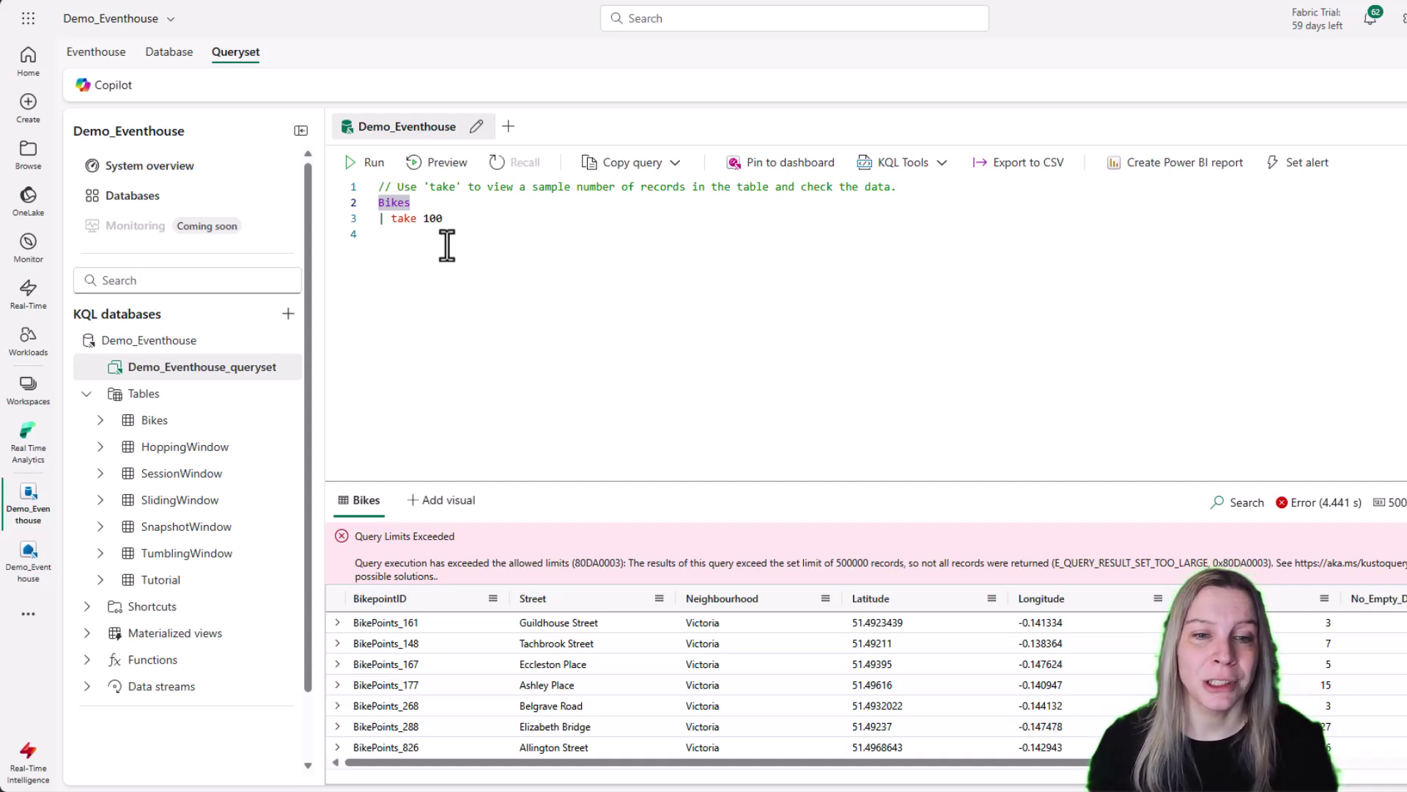
pyautogui.hscroll(3, 880, 660)
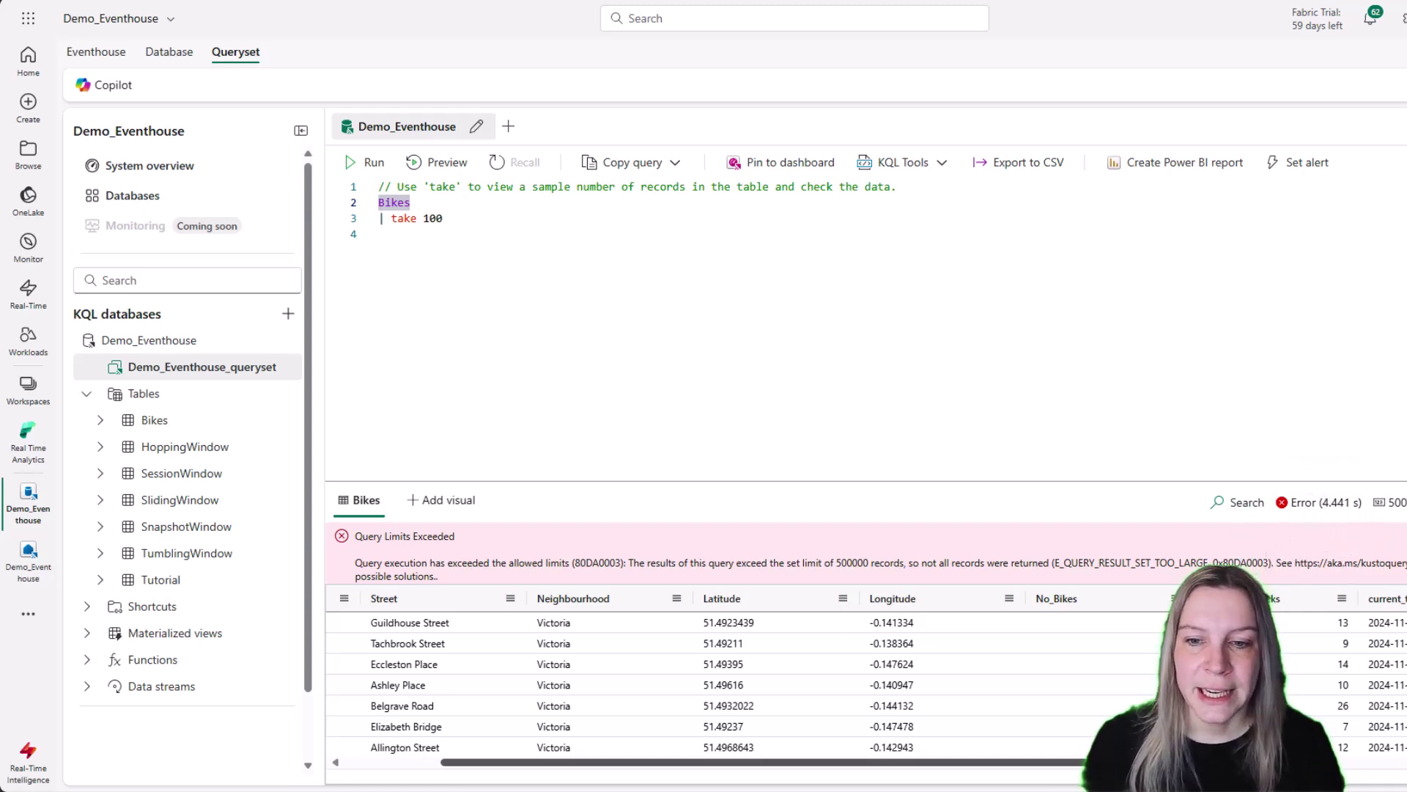
pyautogui.hscroll(5, 733, 682)
pyautogui.hscroll(-5, 733, 682)
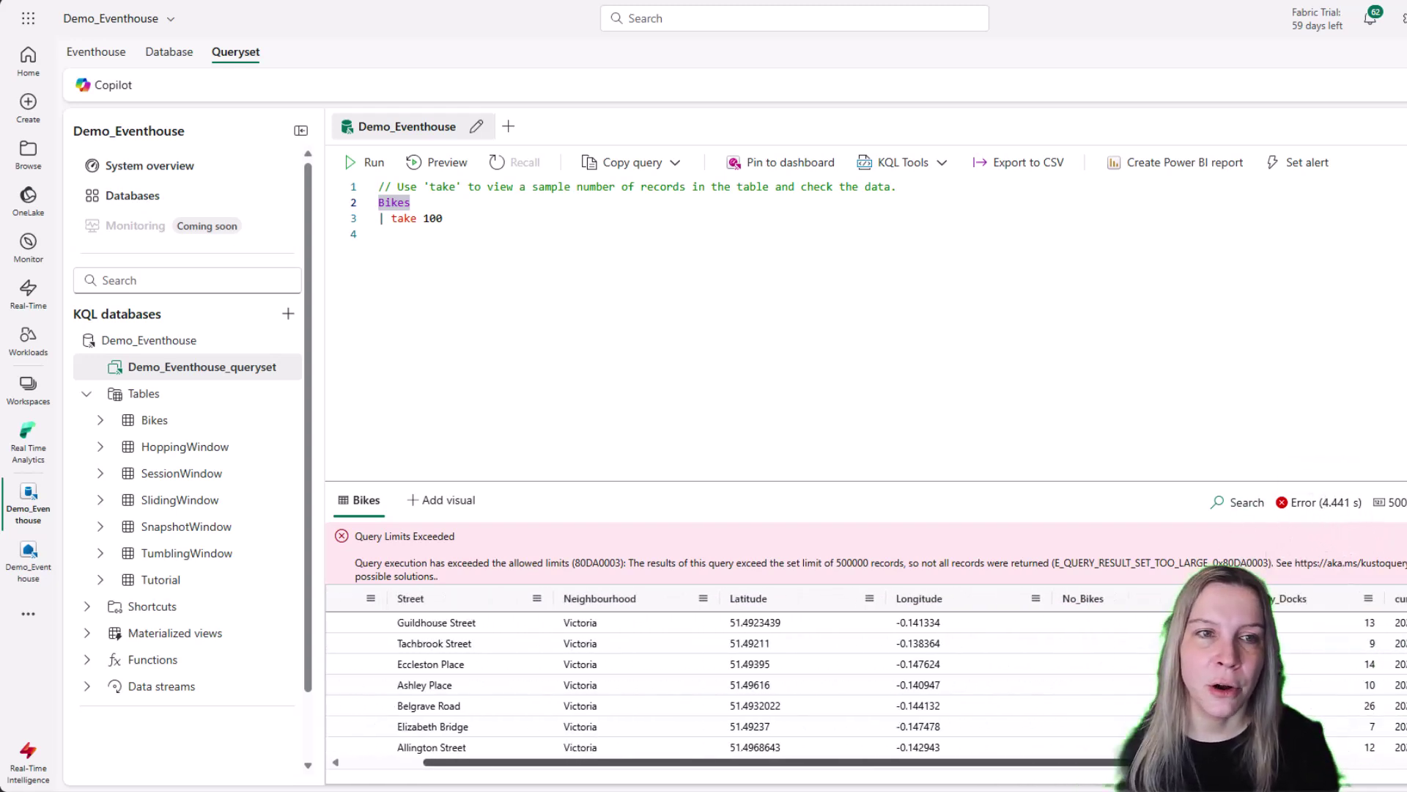
pyautogui.scroll(-1, 733, 682)
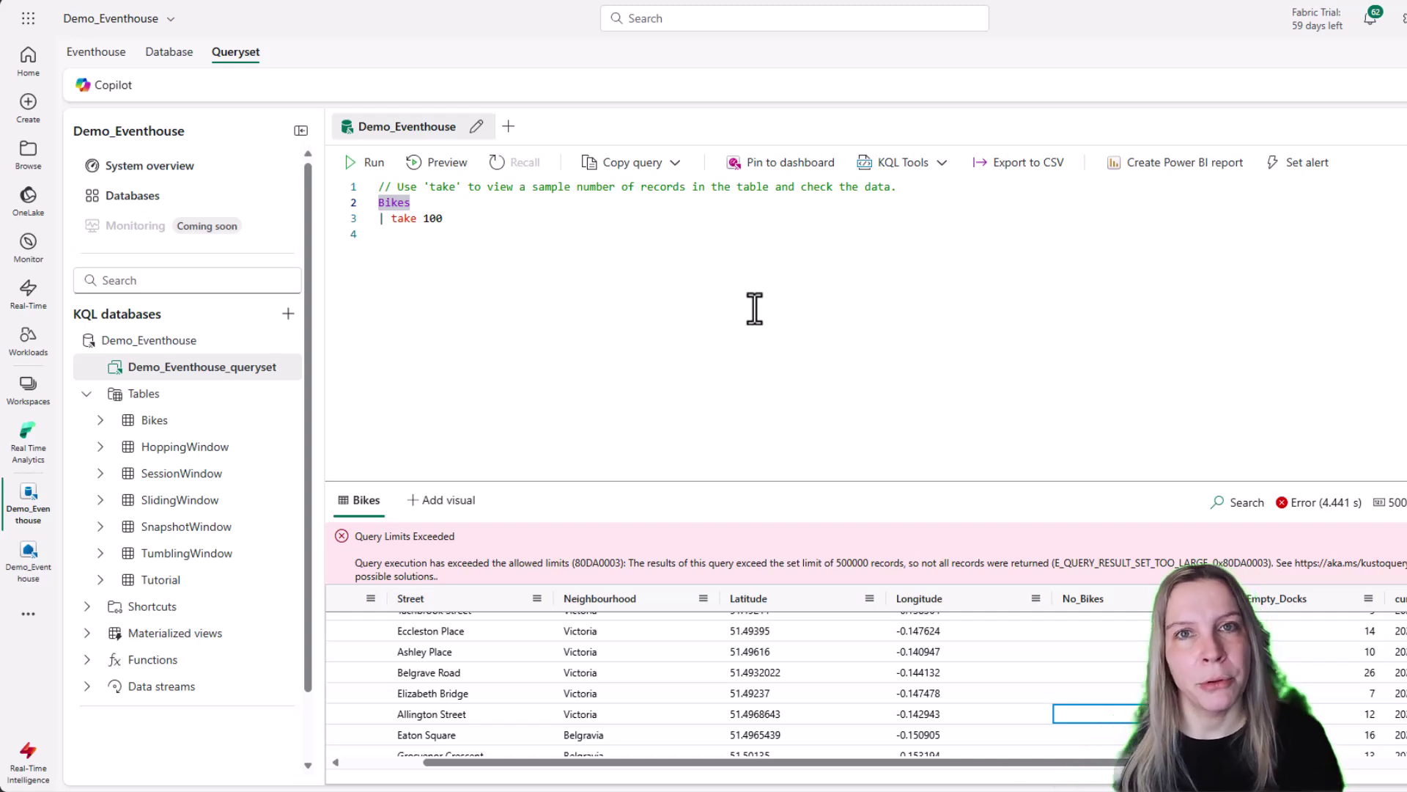
# Step: Rerun the full 'Bikes | take 100' query and review its Battersea bike-point results
pyautogui.click(513, 219)
pyautogui.hotkey('shift', 'Home')
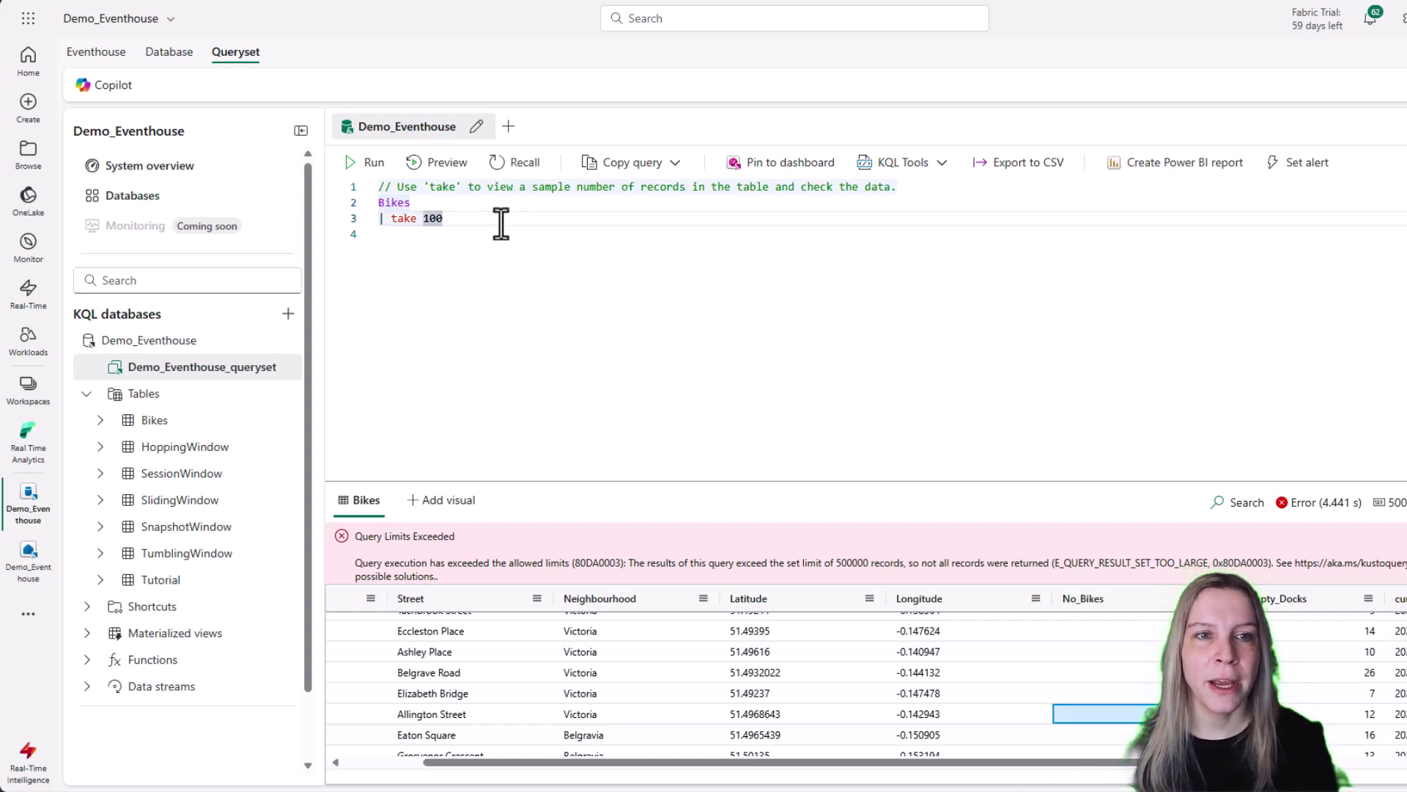
pyautogui.click(524, 220)
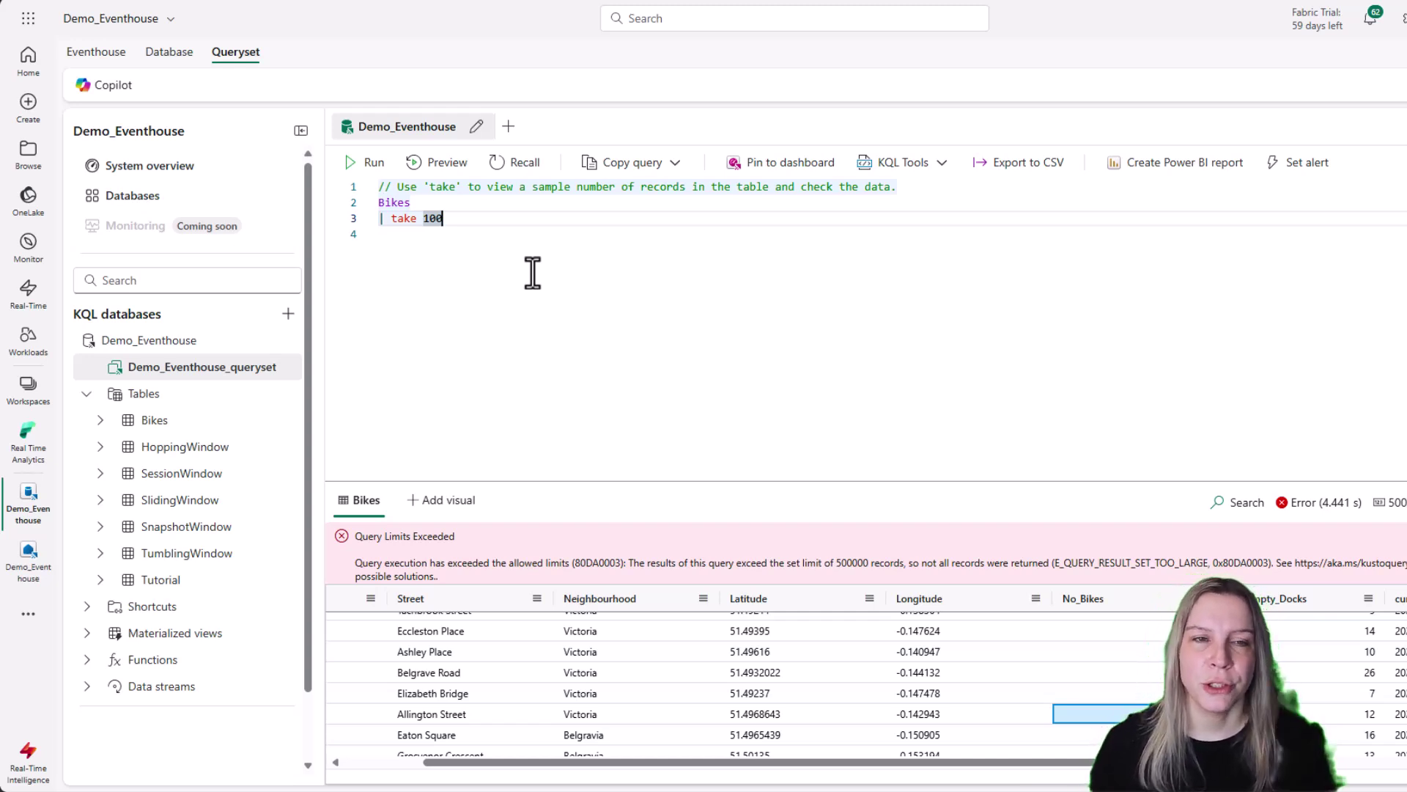
pyautogui.click(449, 267)
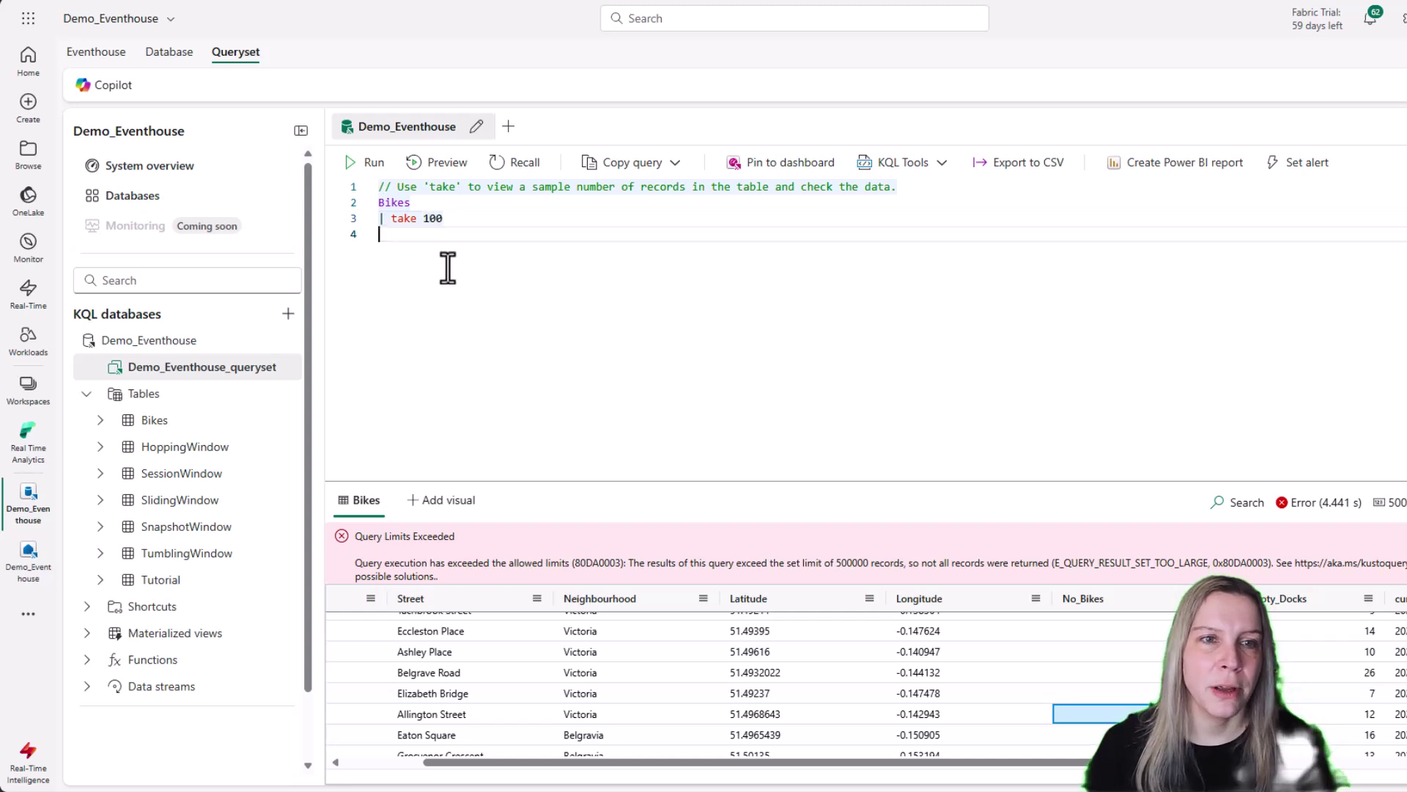
pyautogui.click(360, 164)
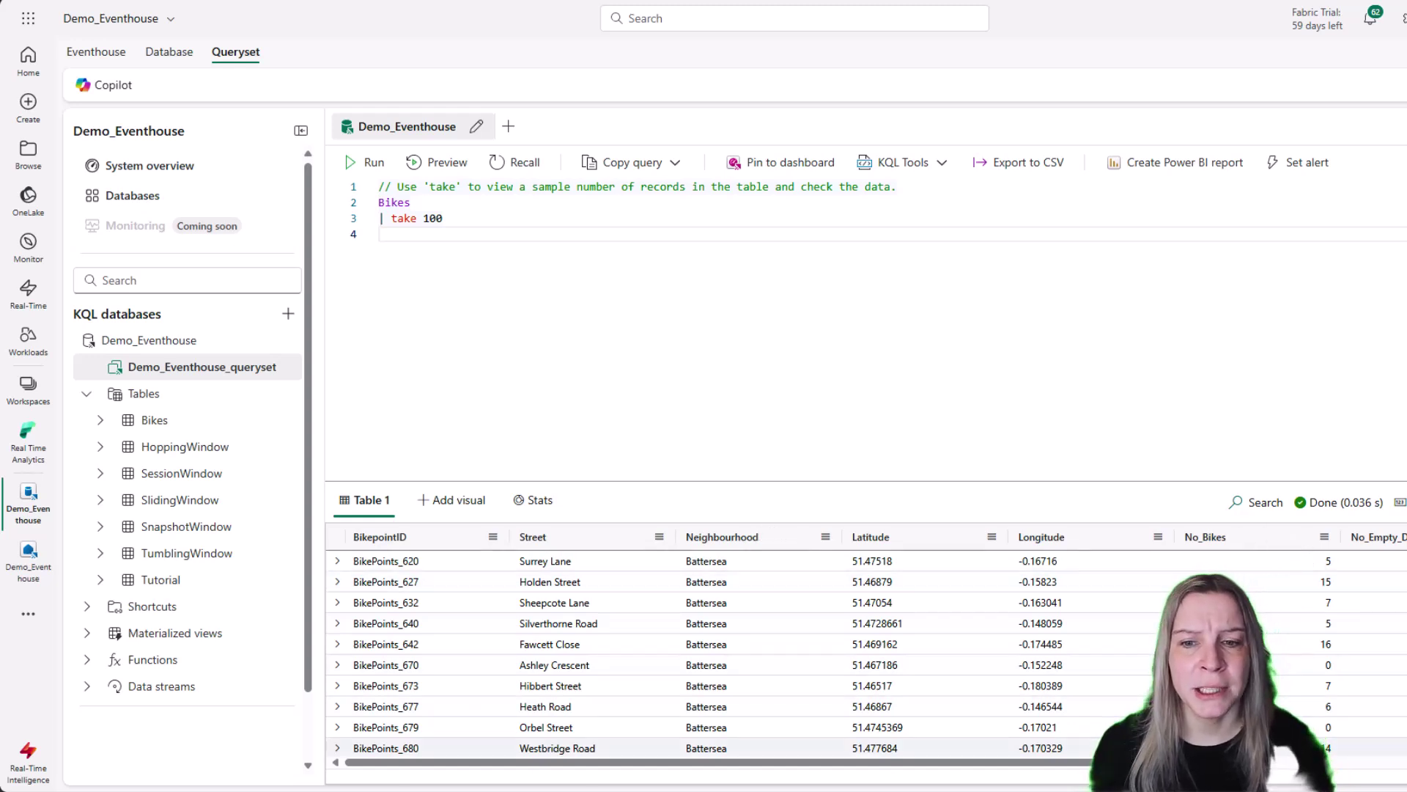
pyautogui.hscroll(5, 1123, 763)
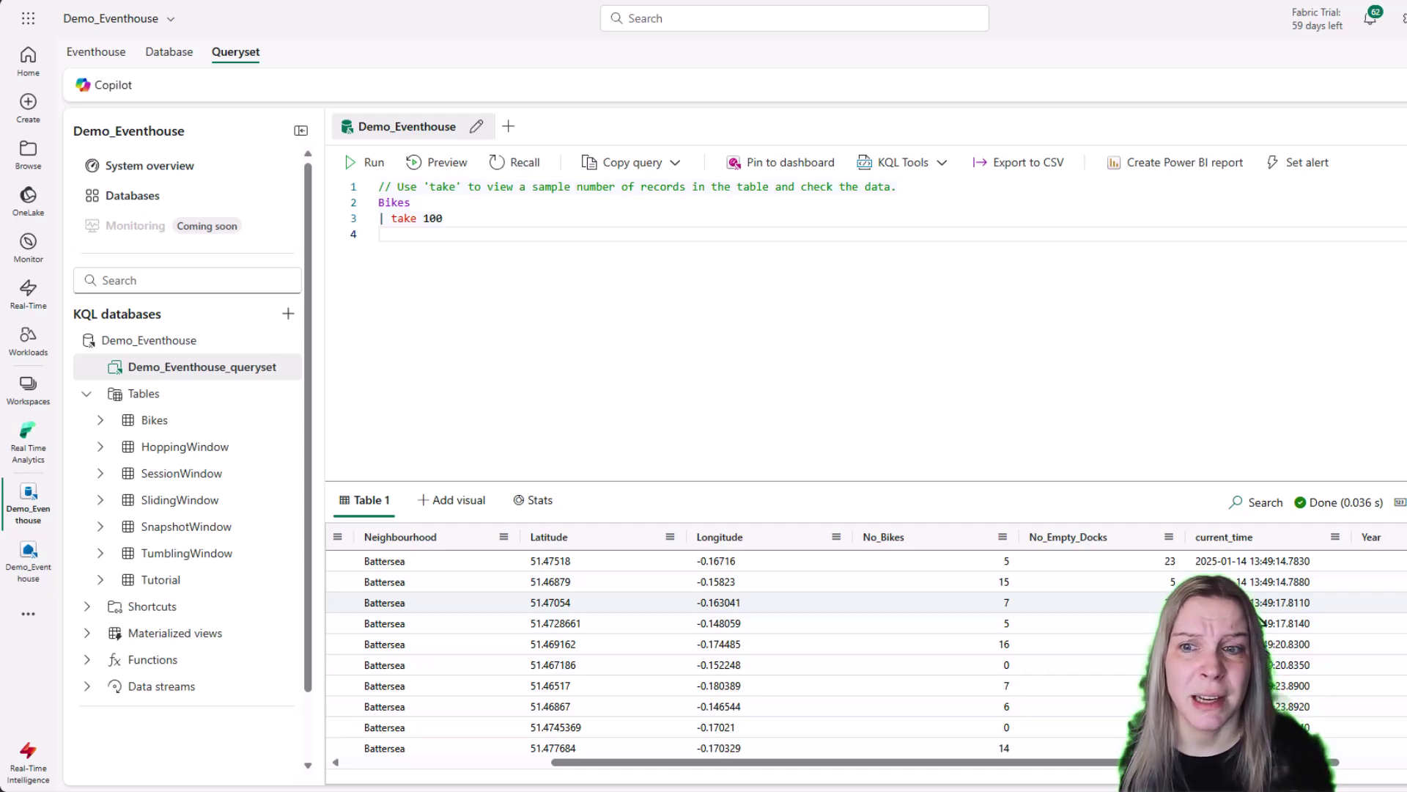
pyautogui.hscroll(3, 1312, 762)
pyautogui.hscroll(-8, 945, 770)
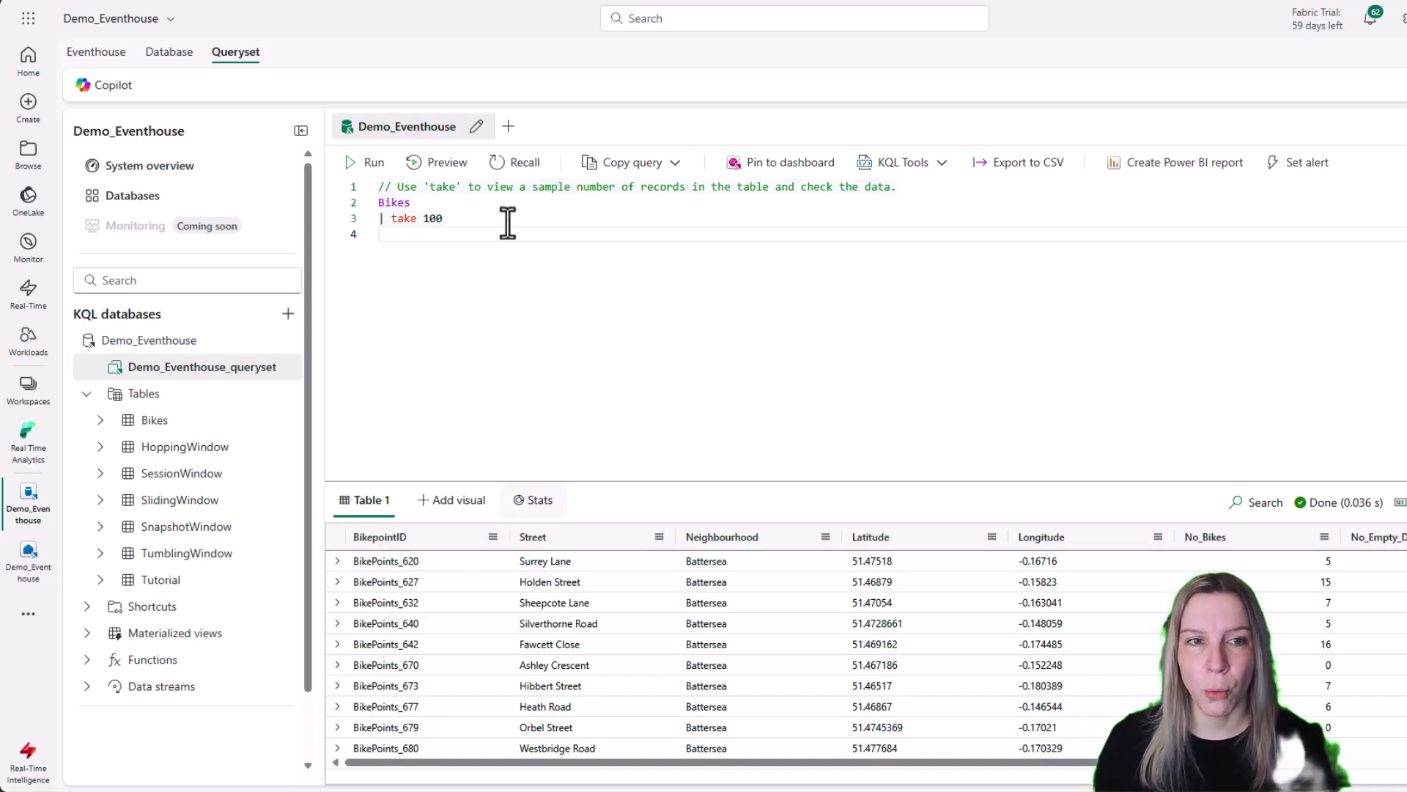
# Step: Add and run a project keeping Neighbourhood, No_Bikes, No_Empty_Docks and current_time
pyautogui.write('| project Neighbourhood, No_Bikes, No_Empty_Docks, current_time')
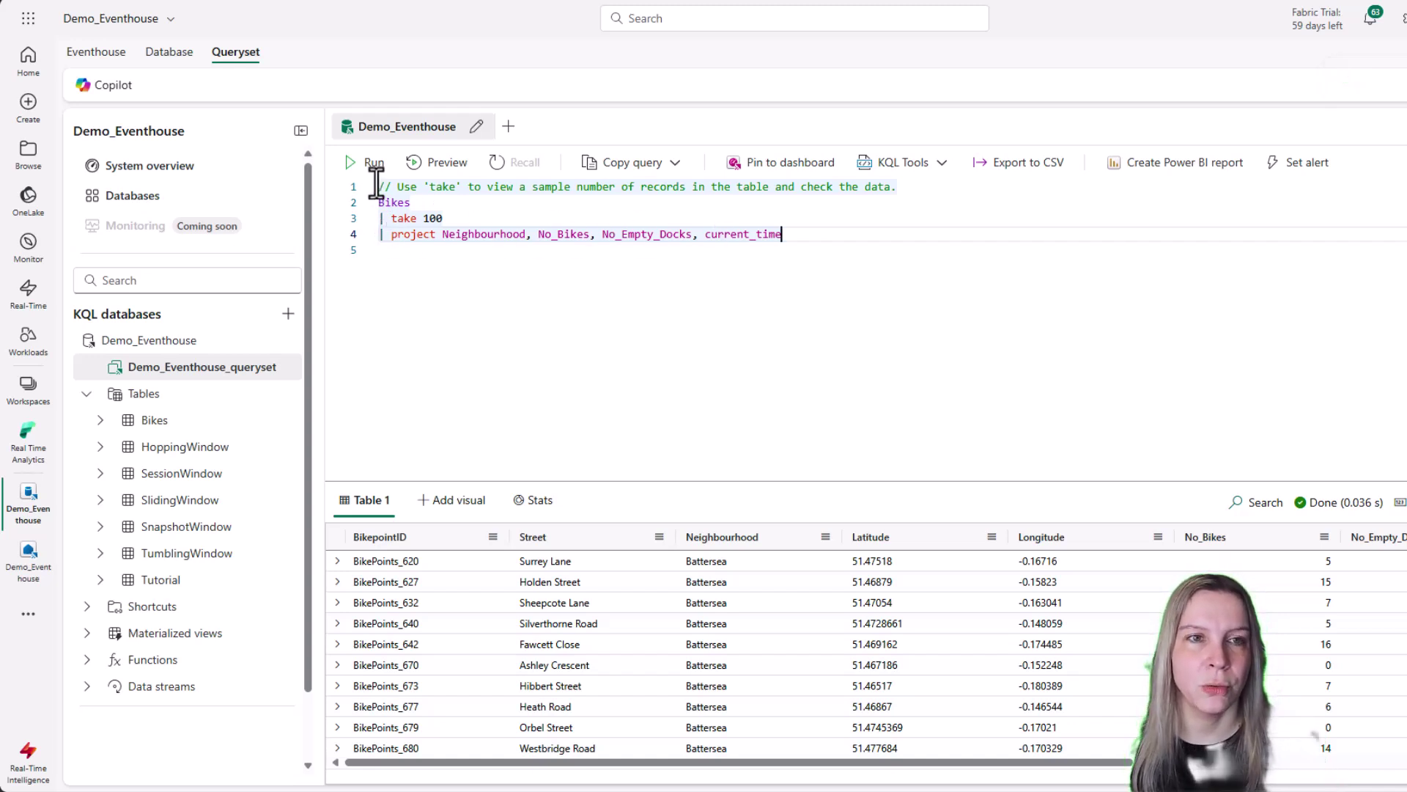
pyautogui.click(359, 163)
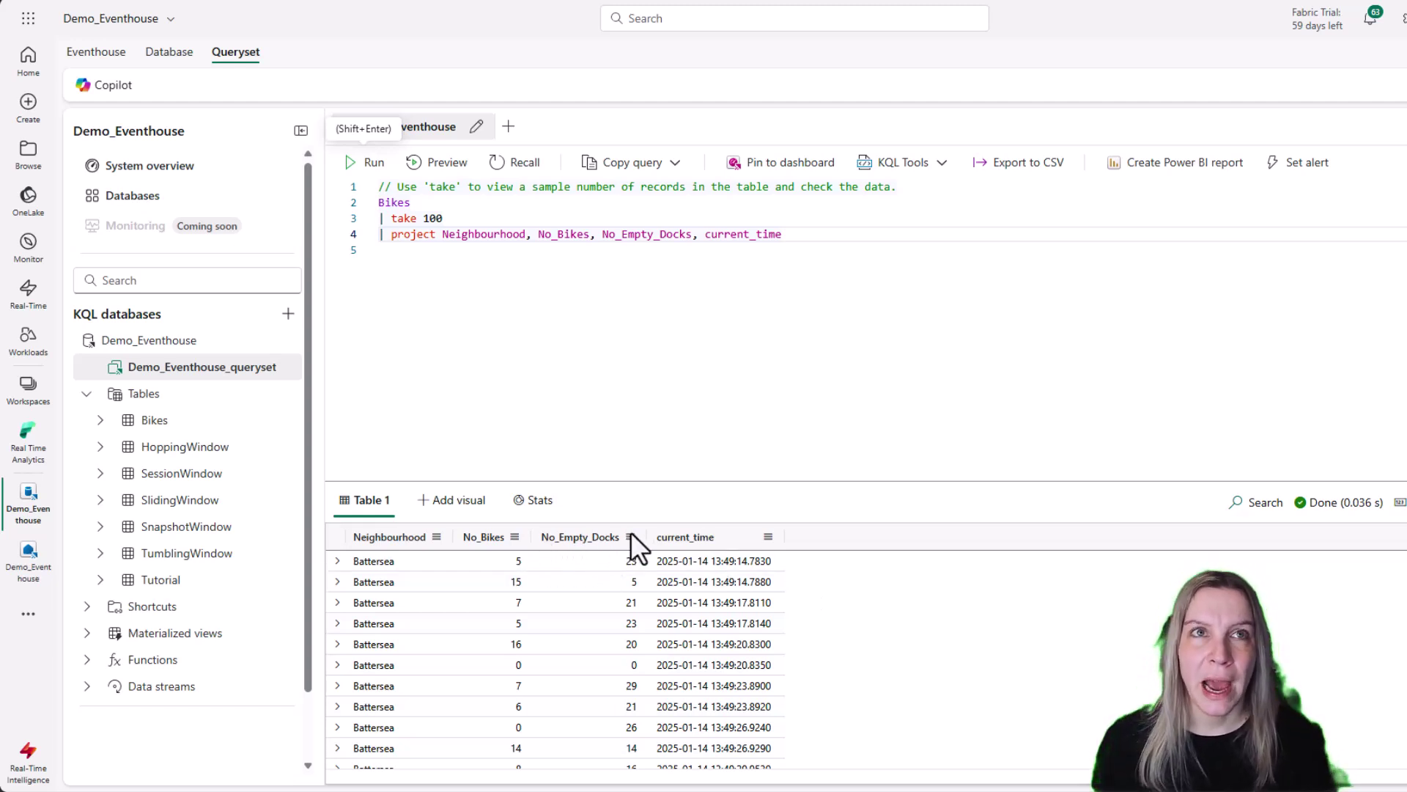
pyautogui.click(821, 248)
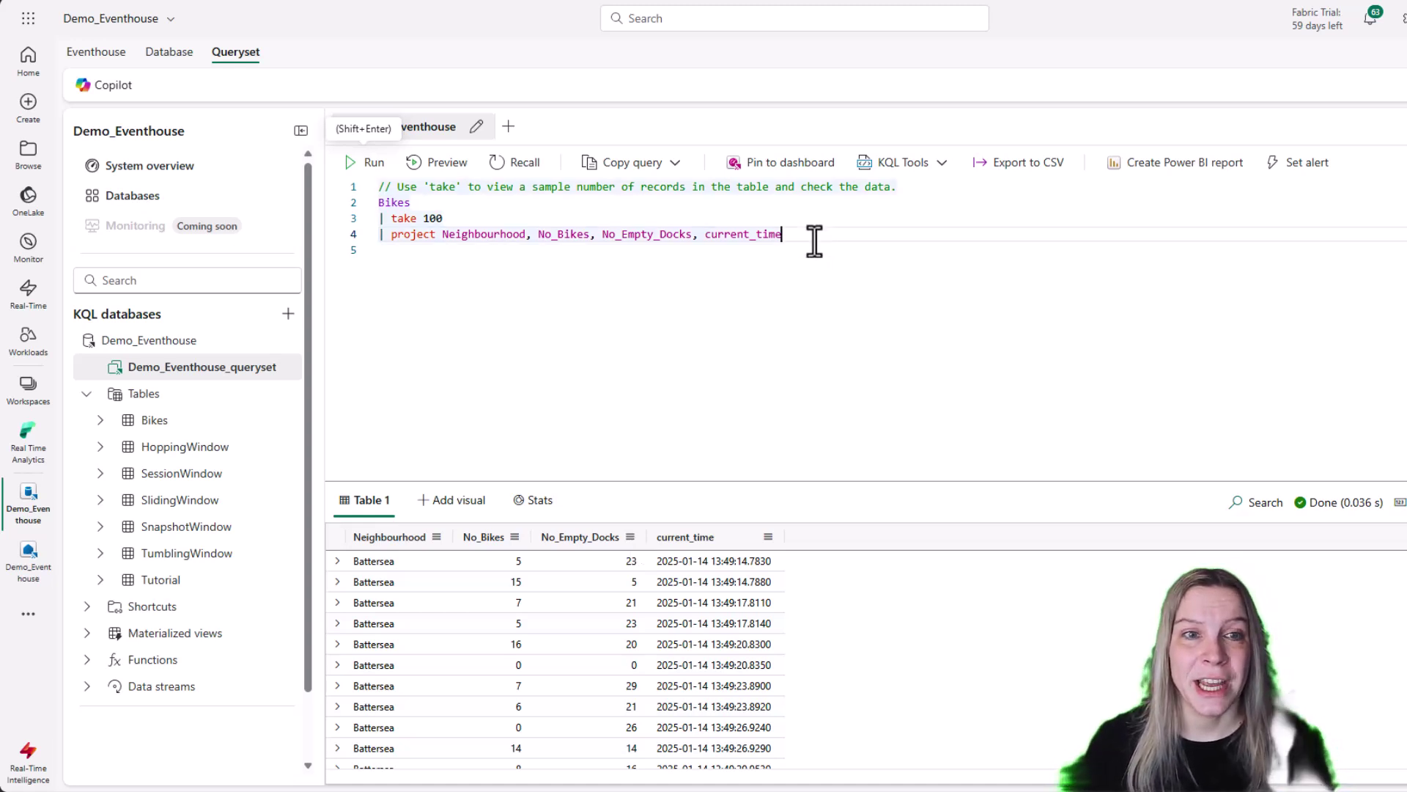
pyautogui.moveTo(813, 239); pyautogui.dragTo(349, 228)
# Step: Replace the projection with aliases Number of Bikes, Empty Docks and Current Time, then run it
pyautogui.write("| project ['Neighbourhood'],           ['Number of Bikes'] = No_Bikes,           ['Empty Docks'] = No_Empty_Docks,           ['Current Time'] = current_time")
pyautogui.click(663, 250)
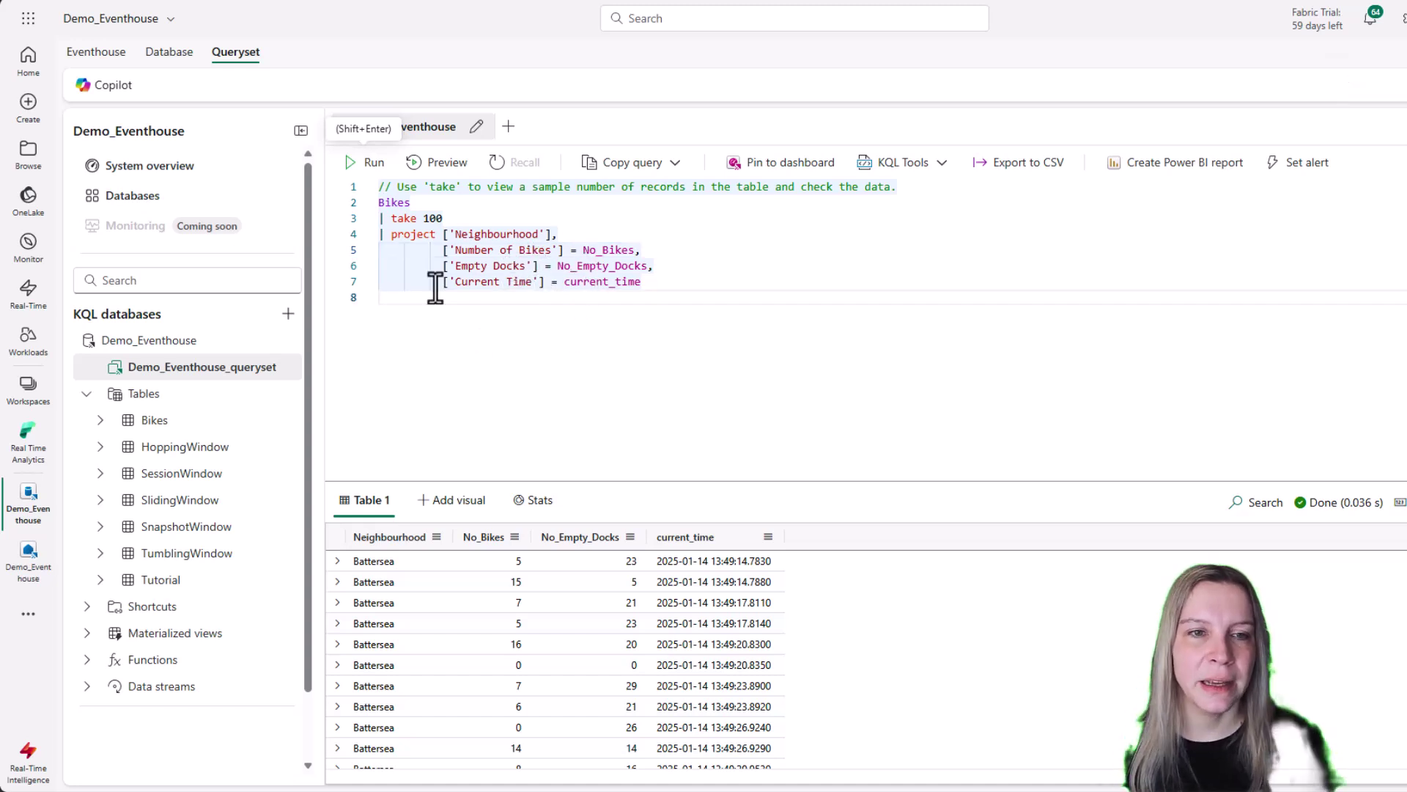
pyautogui.moveTo(438, 282)
pyautogui.mouseDown()
pyautogui.moveTo(451, 288)
pyautogui.moveTo(377, 292)
pyautogui.moveTo(454, 284)
pyautogui.mouseUp()
pyautogui.click(562, 314)
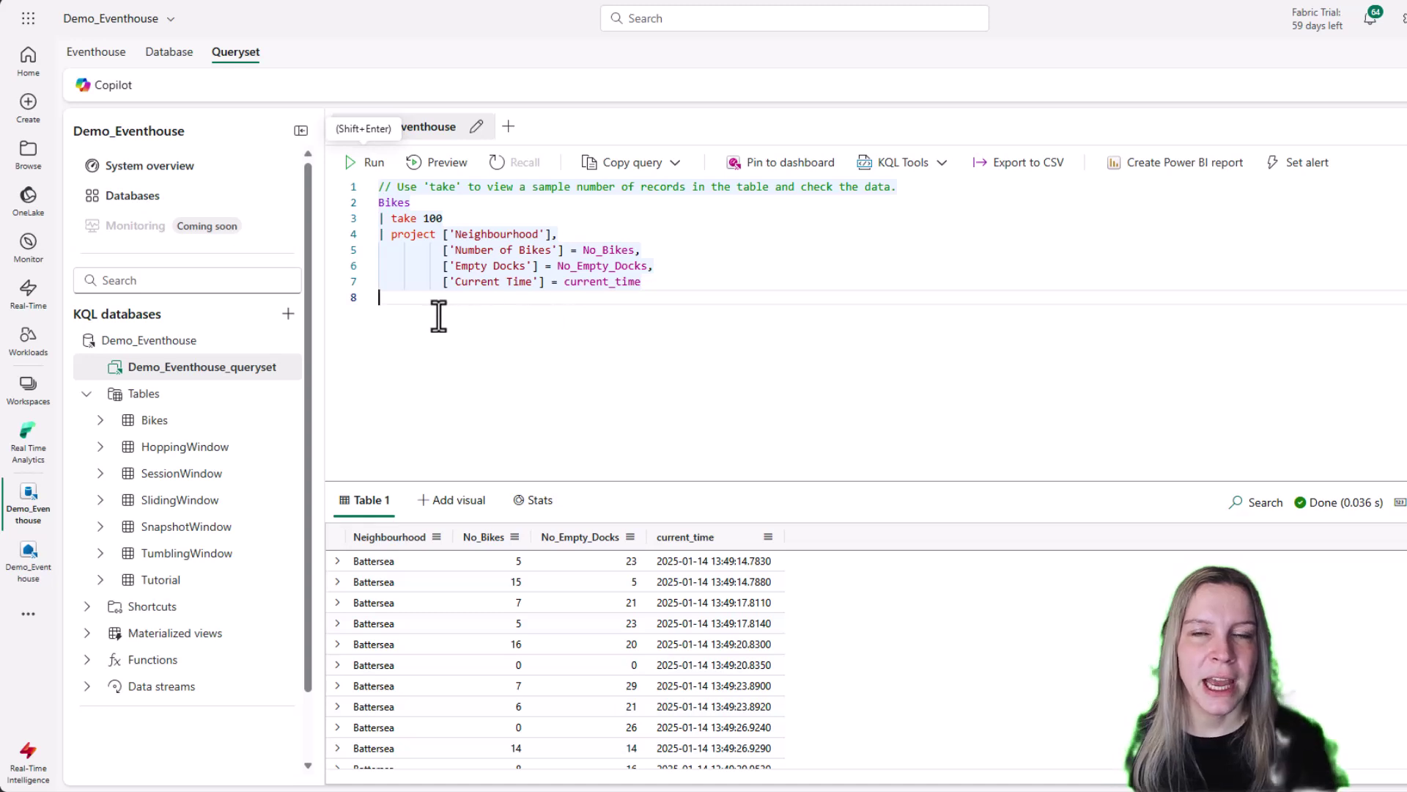
pyautogui.click(371, 164)
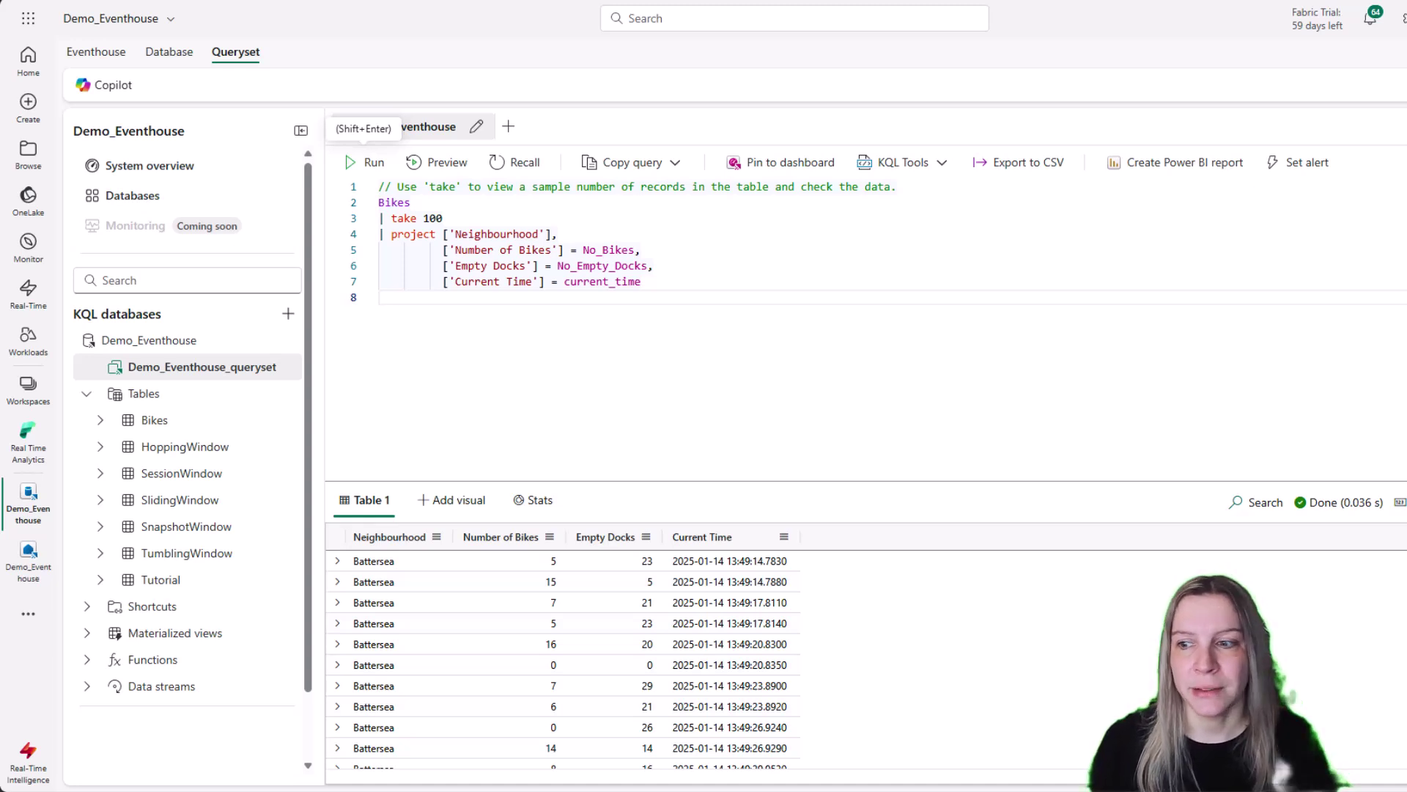
# Step: Add the filter 'where No_Bikes > 10 and No_Empty_Docks > 5' and rerun the query
pyautogui.click(535, 218)
pyautogui.write('| where No_Bikes > 10')
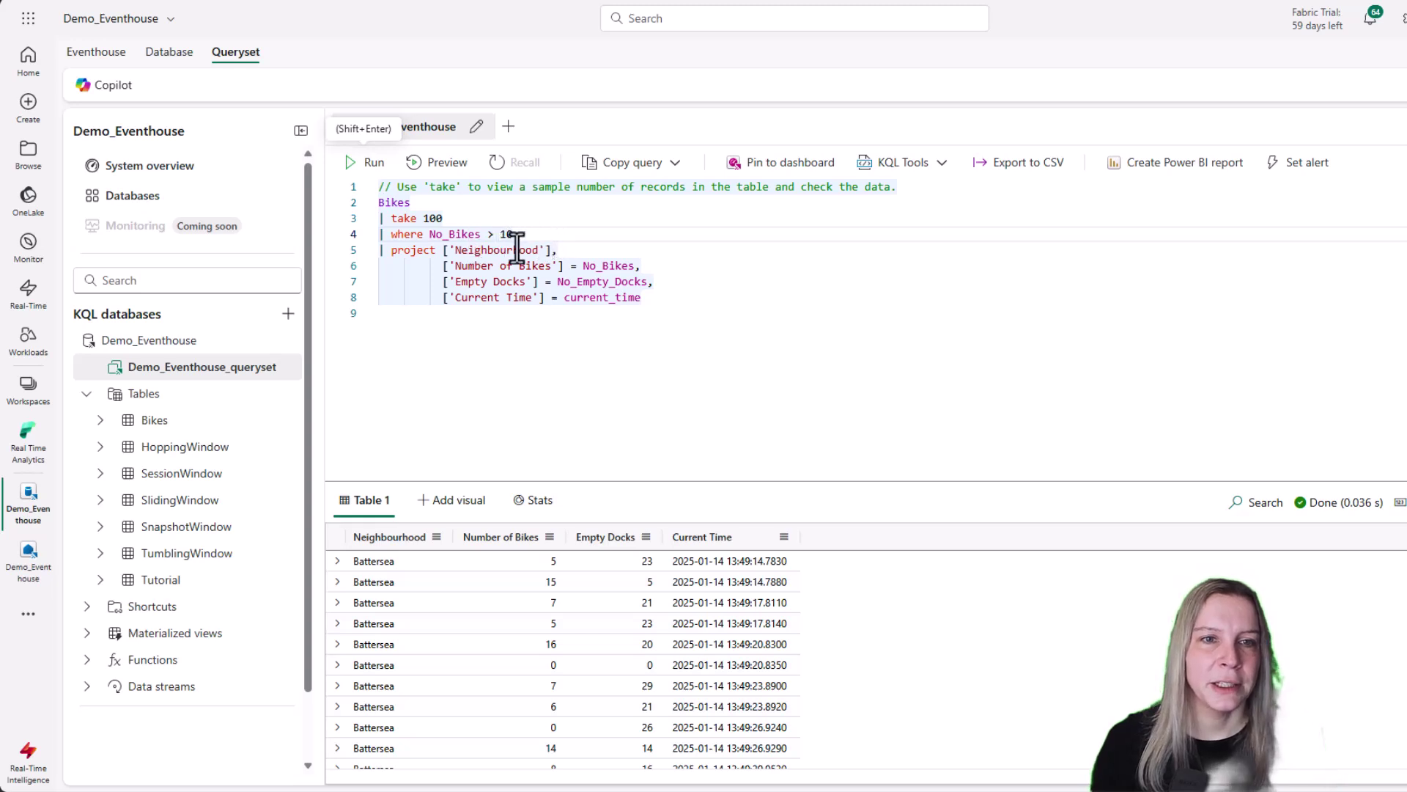
pyautogui.hotkey('shift', 'Return')
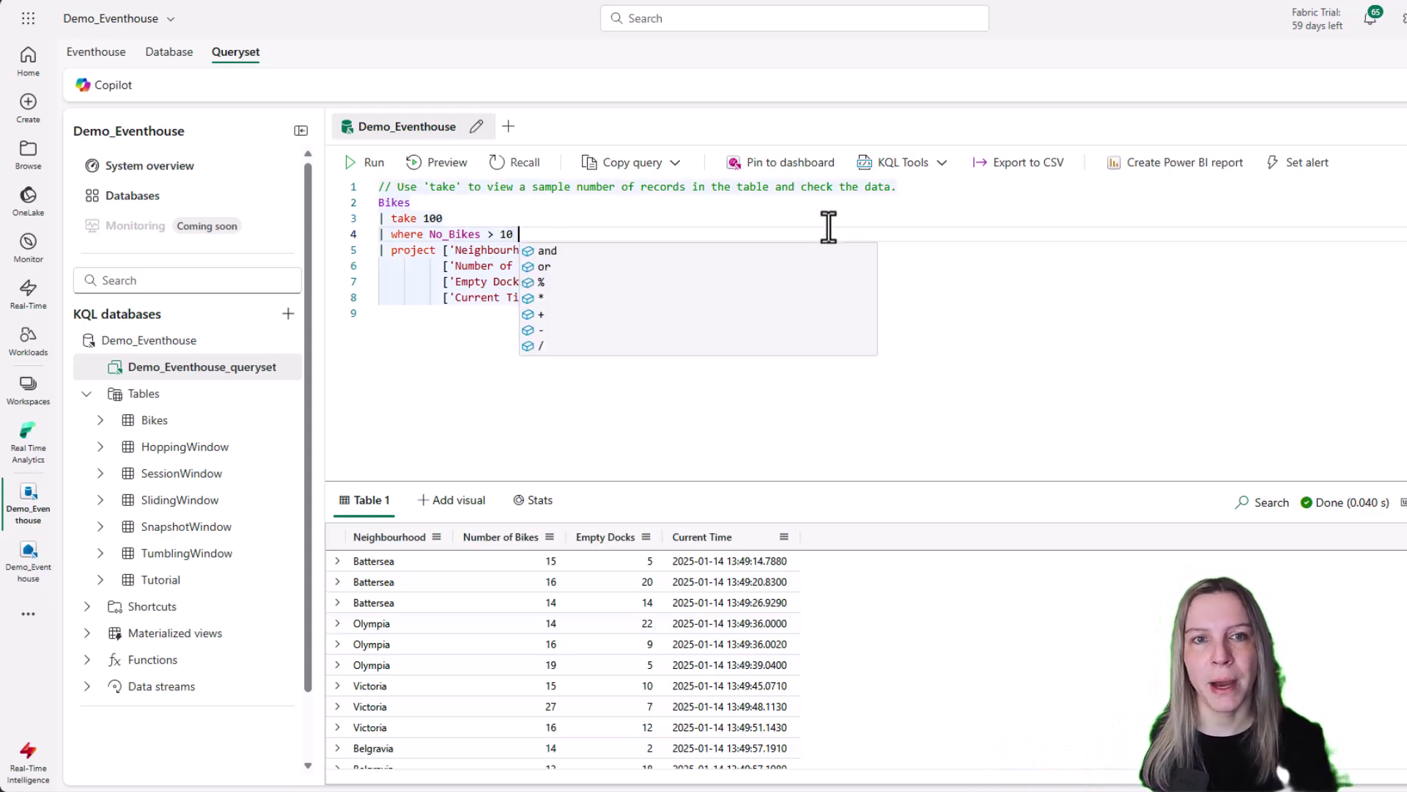
pyautogui.write('and  No_Empty_Docks > 5')
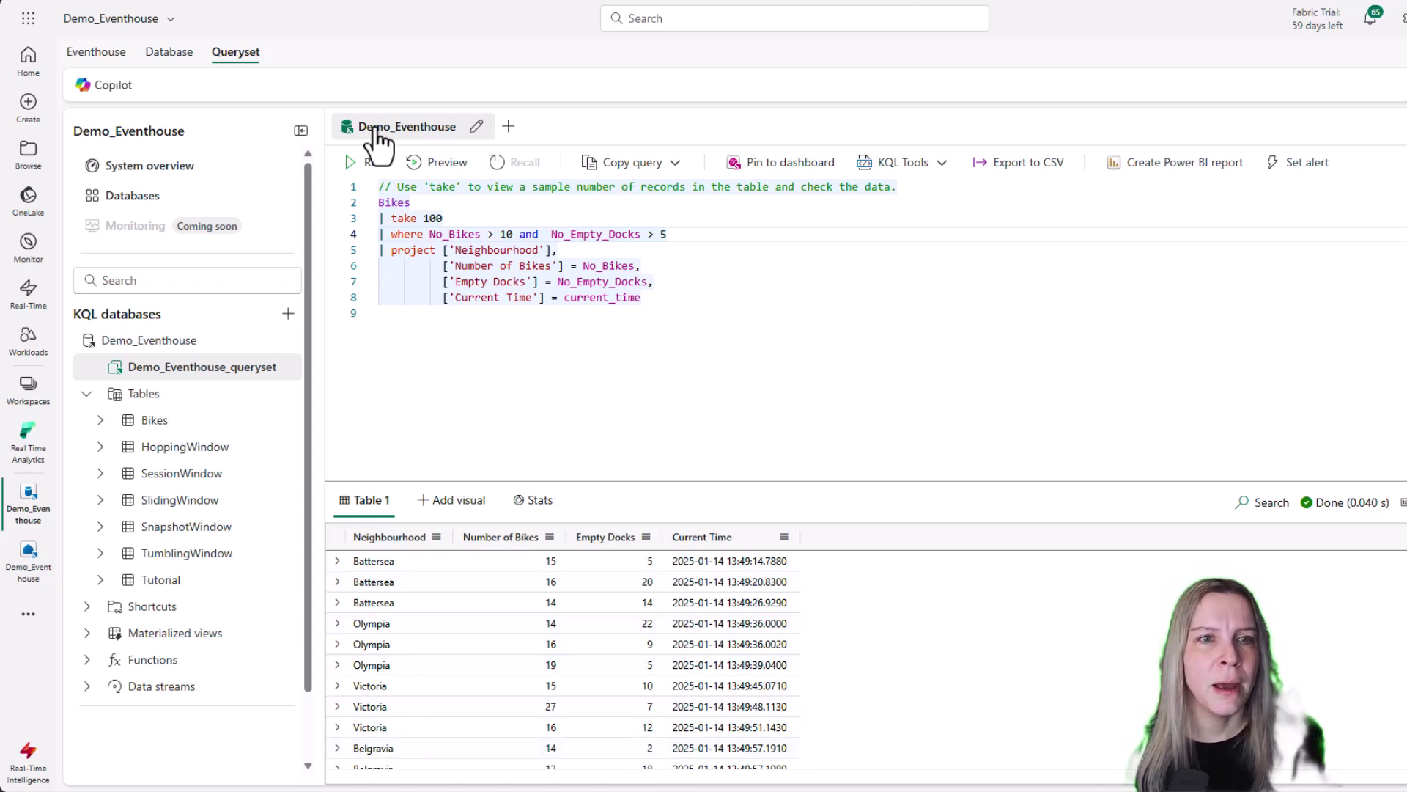
pyautogui.click(369, 162)
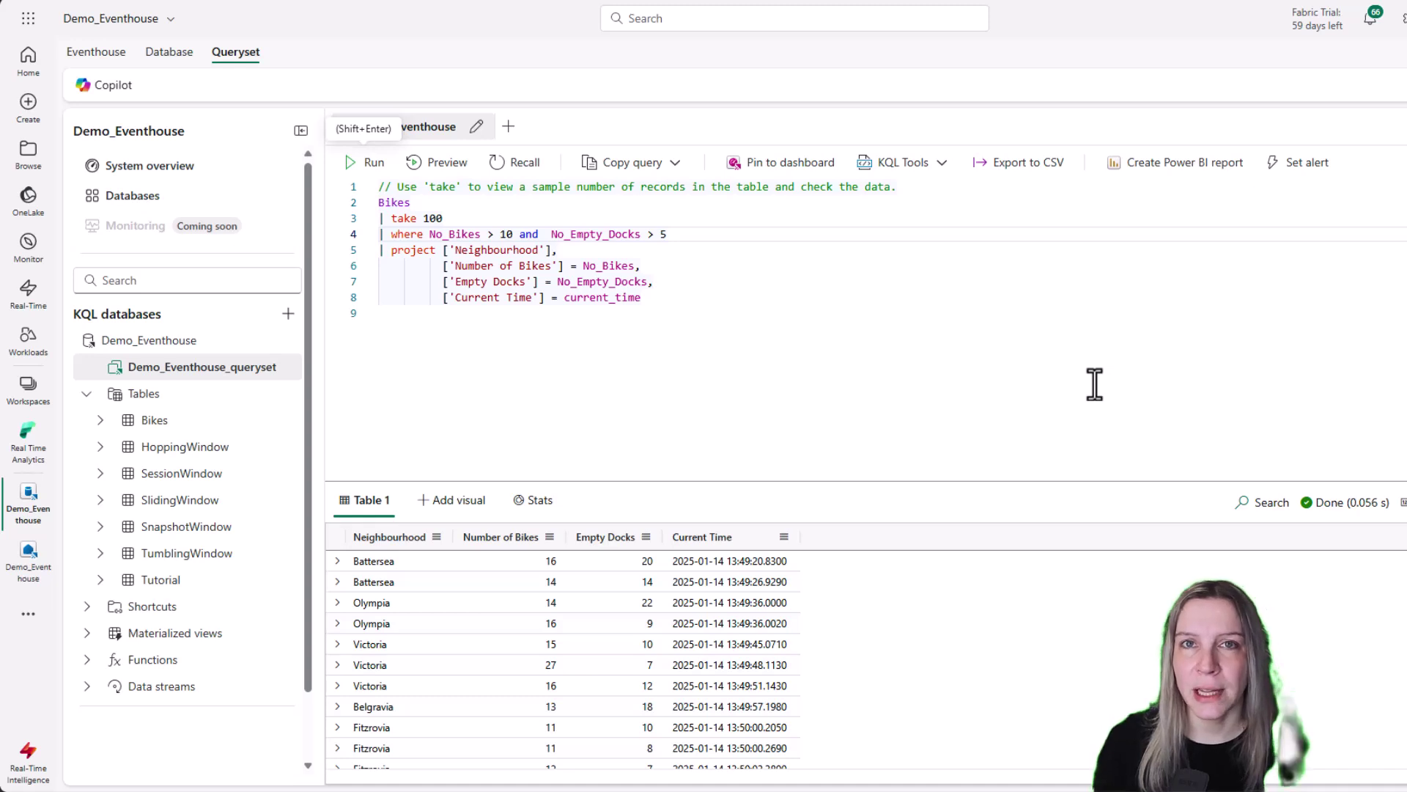
# Step: Swap the projection for Total Bikes and Total Empty Docks summed by Neighbourhood, and rerun
pyautogui.moveTo(746, 305); pyautogui.dragTo(378, 253)
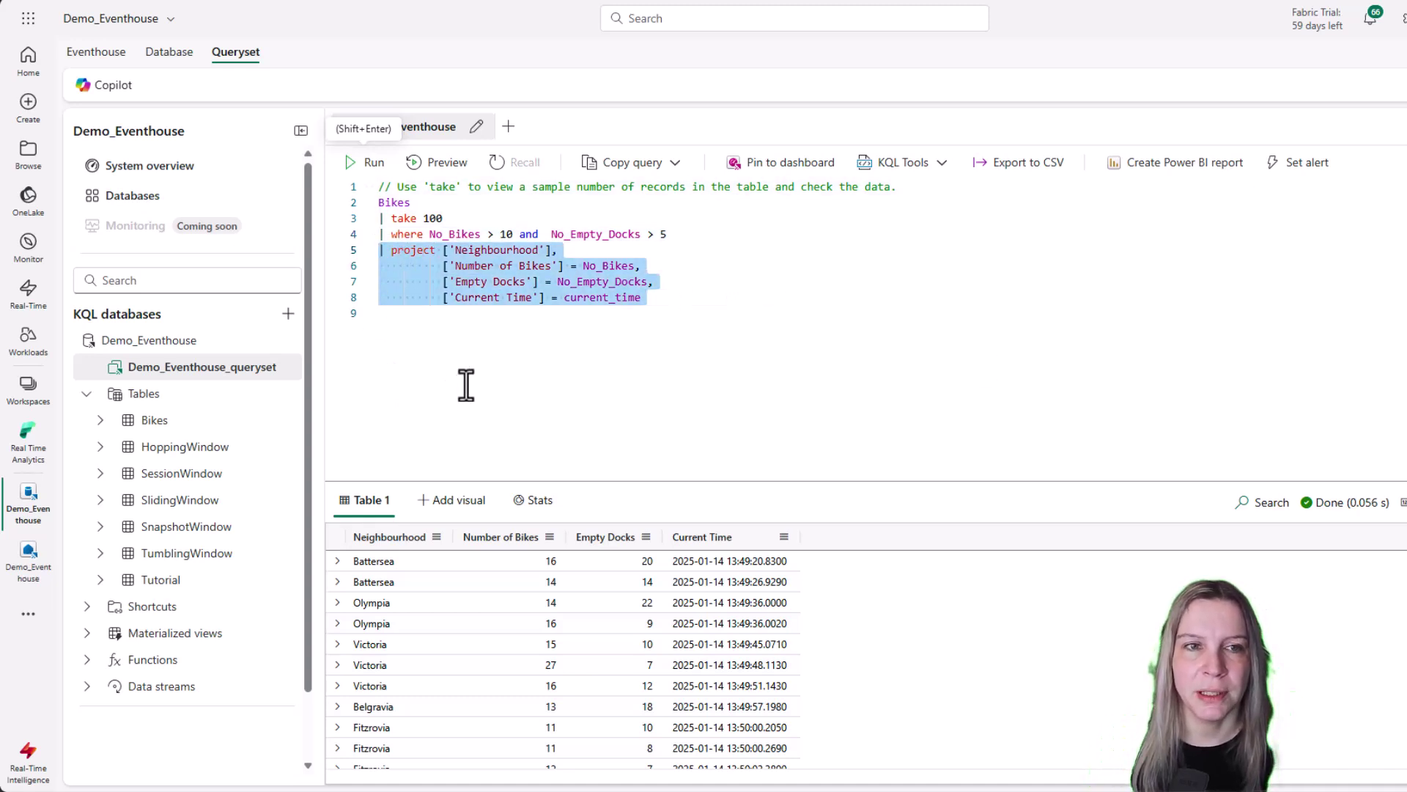
pyautogui.write("| summarize ['Total Bikes'] = sum(No_Bikes), ['Total Empty Docks'] = sum(No_Empty_Docks) by Neighbourhood")
pyautogui.hotkey('shift', 'Return')
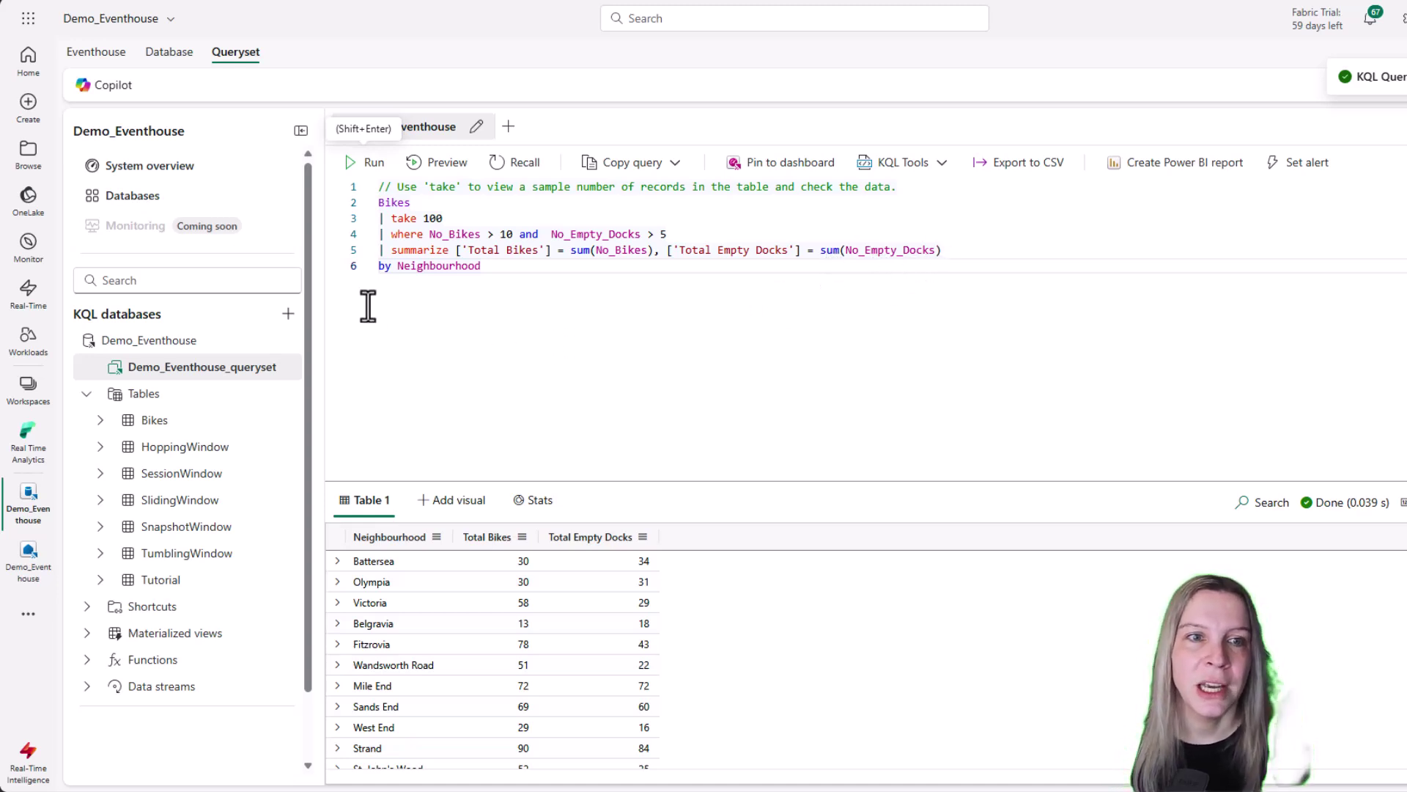
pyautogui.scroll(-3, 387, 698)
pyautogui.scroll(3, 386, 702)
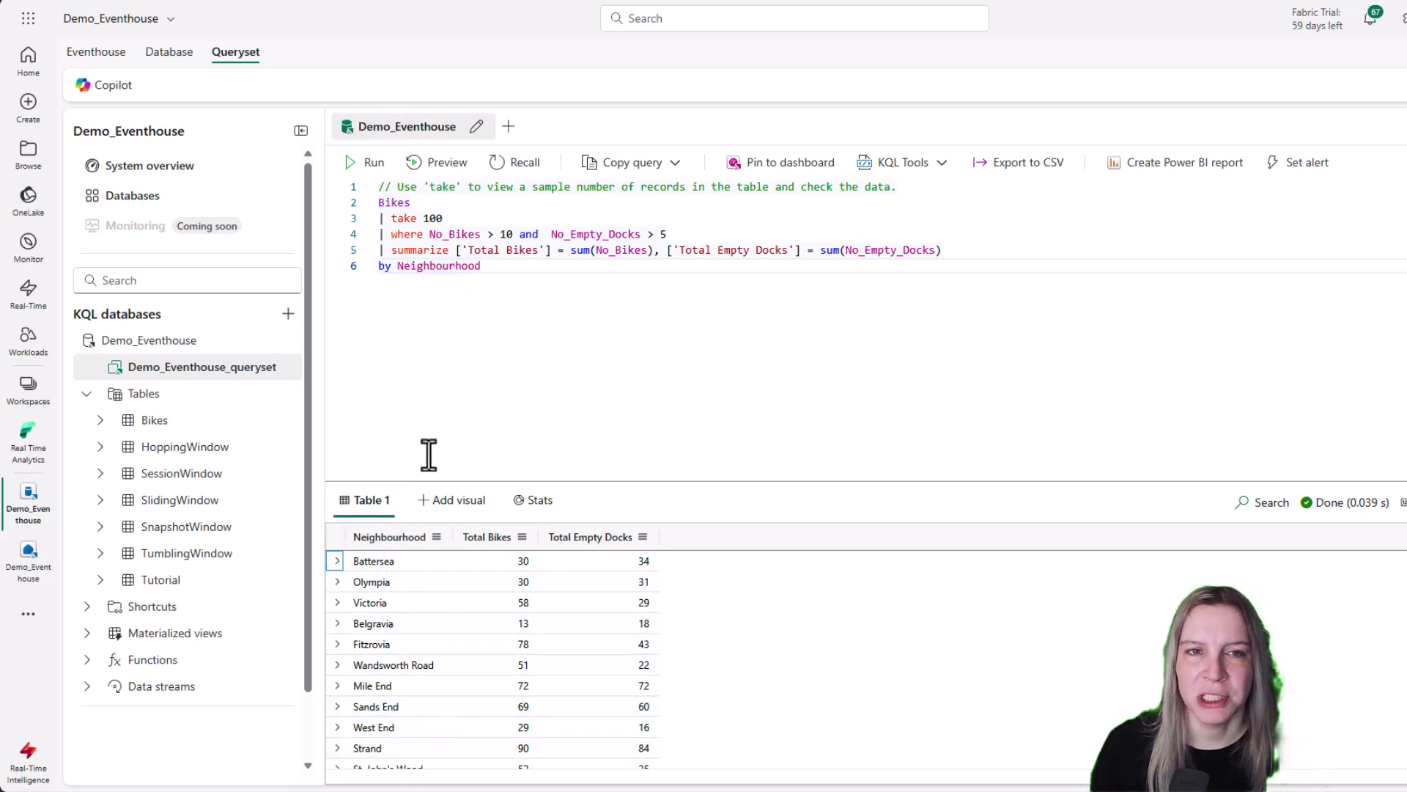
pyautogui.hotkey('shift', 'Home')
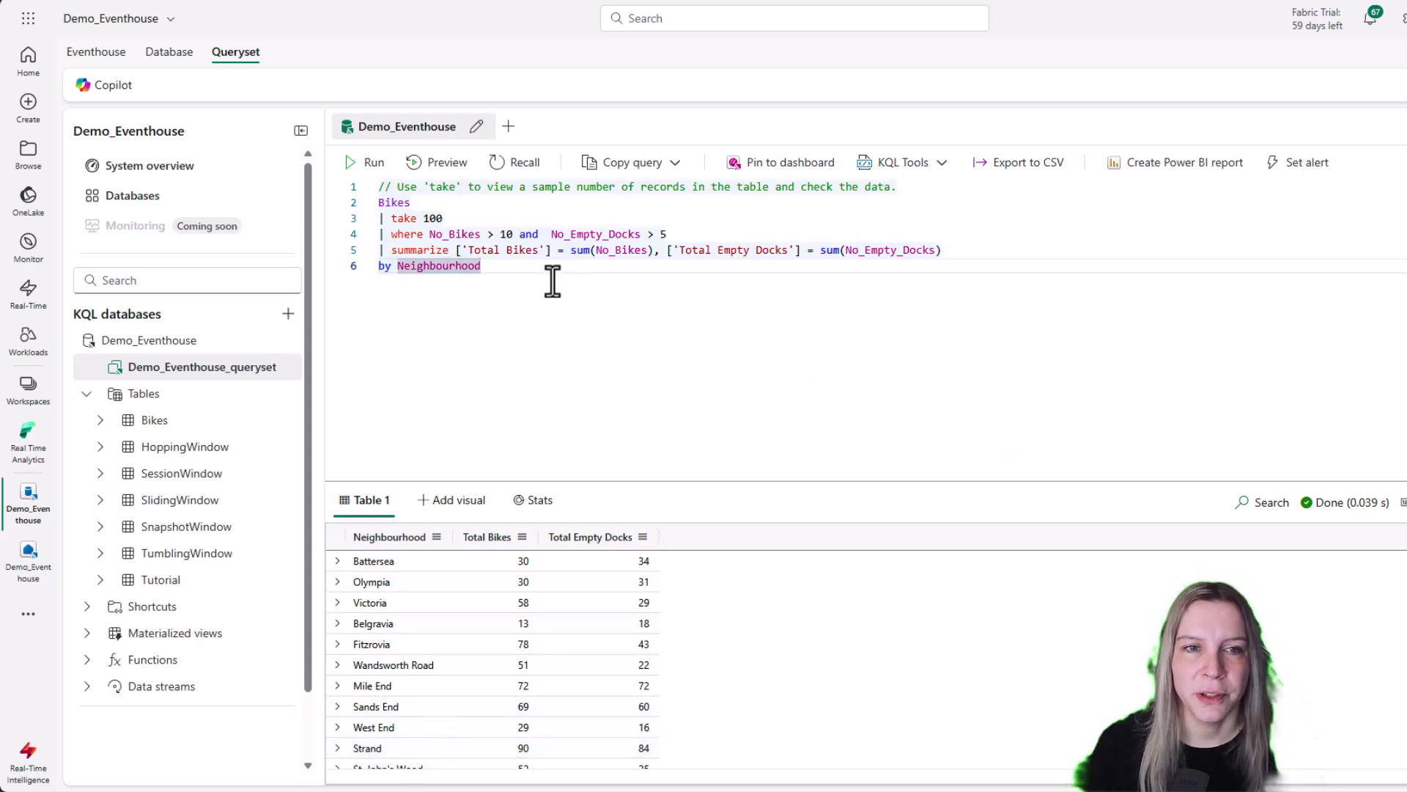
# Step: Replace the summarize clause with avg bikes, max bikes and min empty docks per Neighbourhood, and run it
pyautogui.hotkey('shift', 'Up')
pyautogui.write("| summarize     ['Total Bikes'] = sum(No_Bikes),     ['Total Empty Docks'] = sum(No_Empty_Docks),     ['Average Bikes'] = avg(No_Bikes),     ['Max Bikes'] = max(No_Bikes),     ['Min Empty Docks'] = min(No_Empty_Docks) by Neighbourhood")
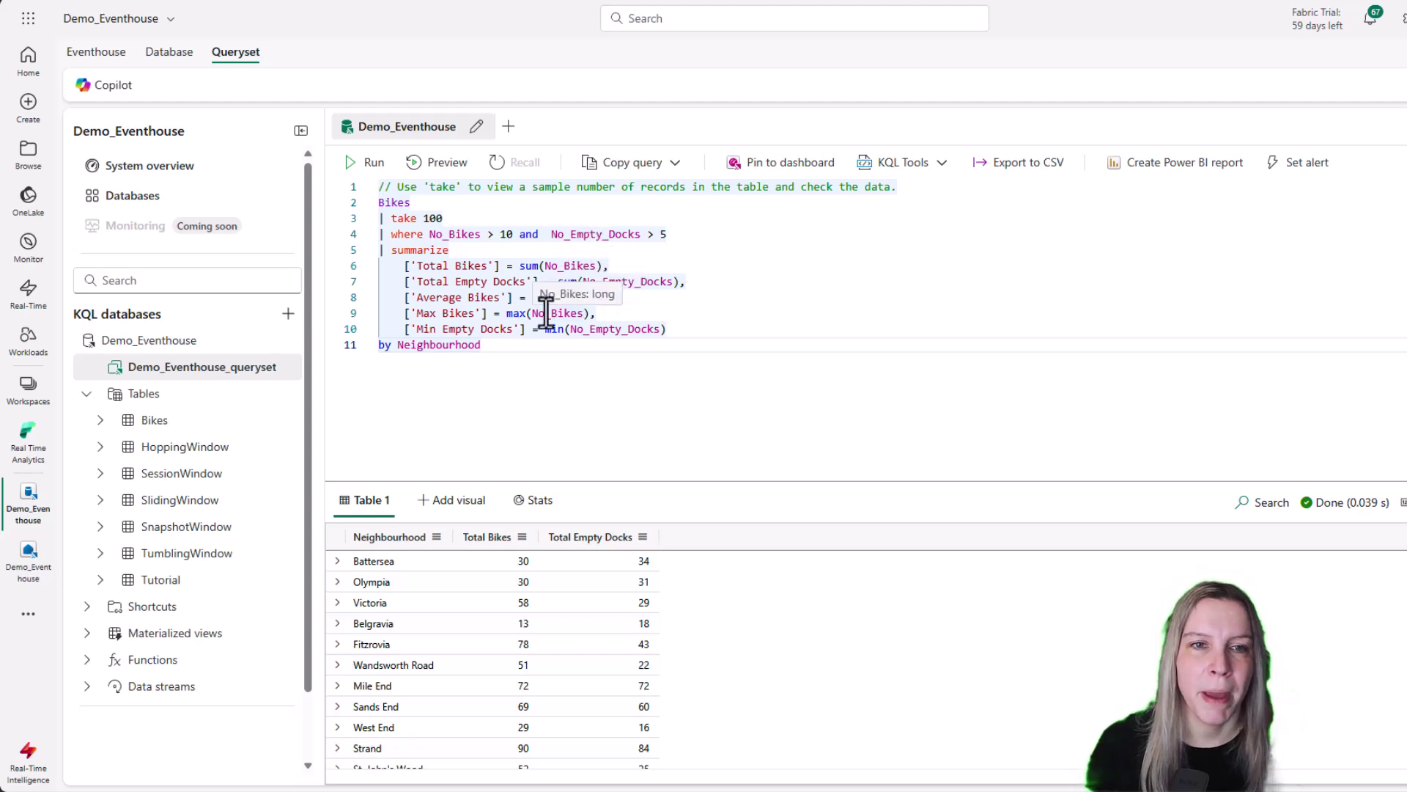
pyautogui.click(373, 163)
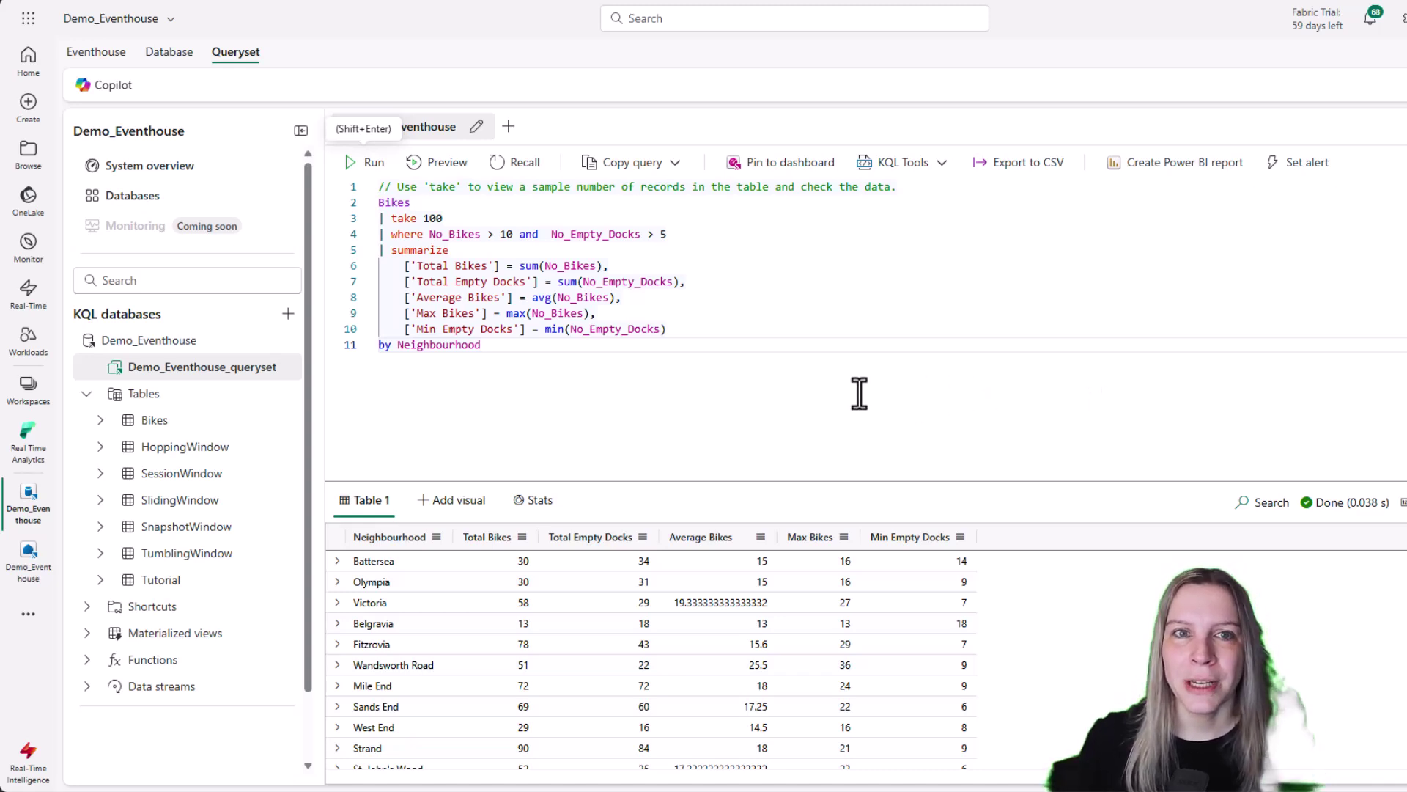
# Step: Sum Total Bikes by Neighbourhood with '| render barchart', run, and compare the table and bar chart
pyautogui.moveTo(547, 350); pyautogui.dragTo(348, 255)
pyautogui.write("| summarize ['Total Bikes'] = sum(No_Bikes) by Neighbourhood | render barchart")
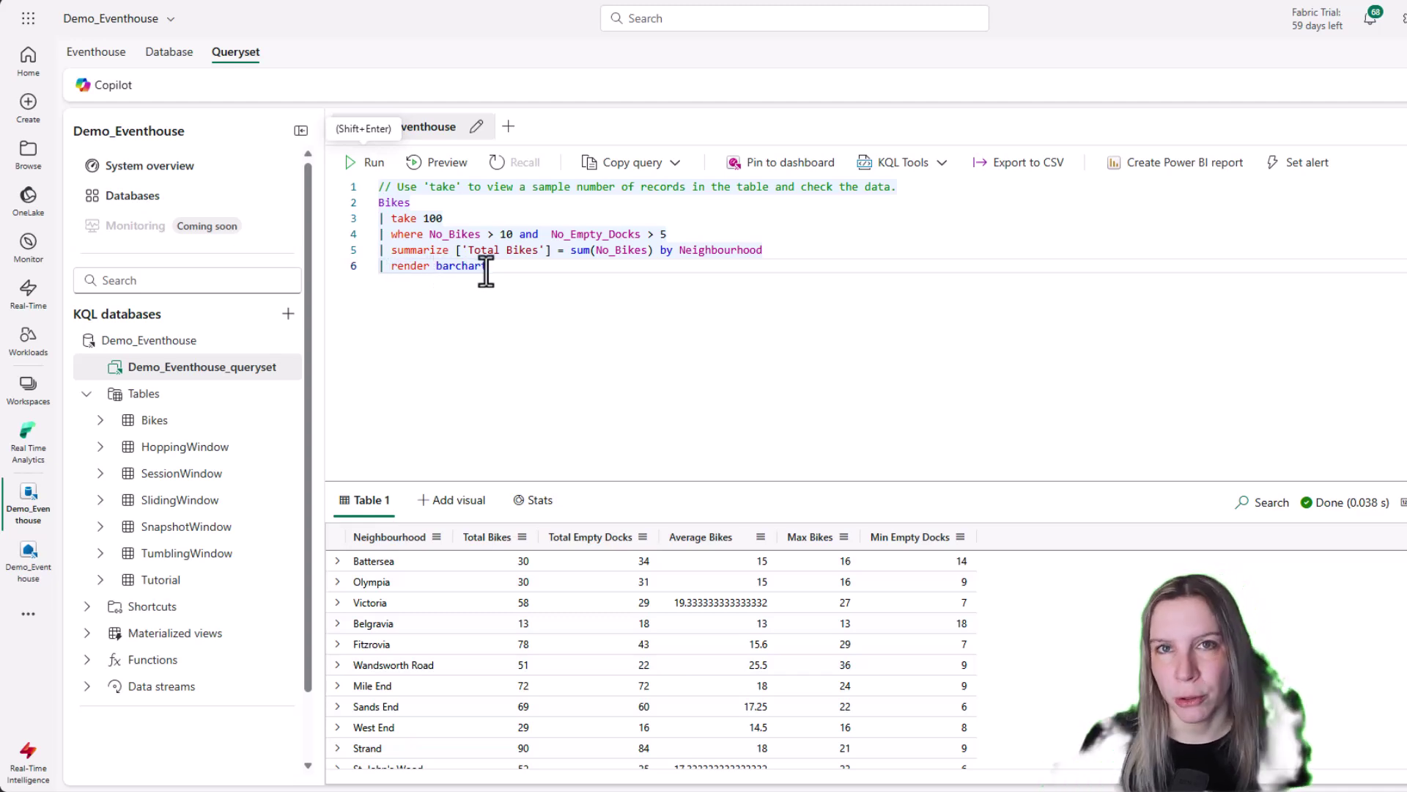
pyautogui.click(372, 162)
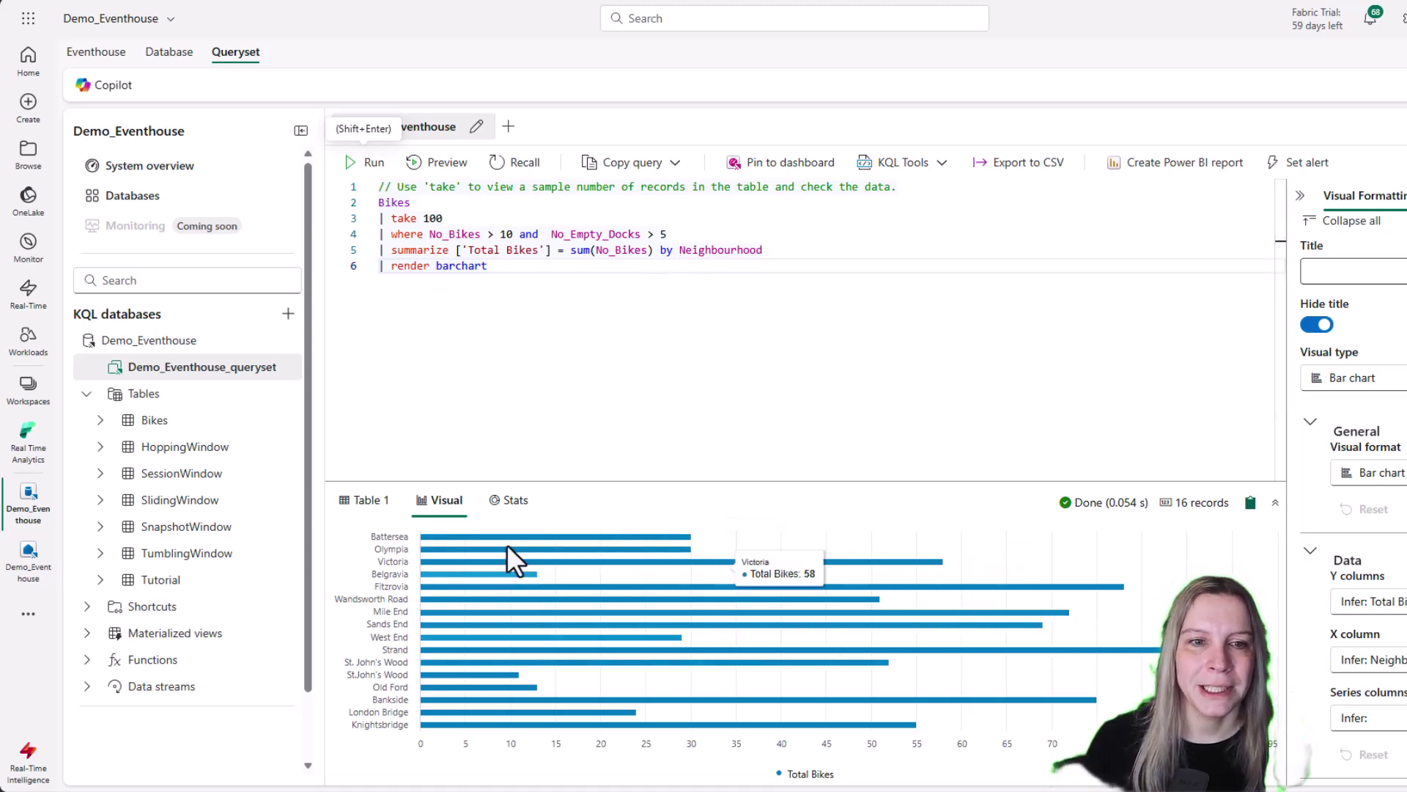
pyautogui.click(362, 501)
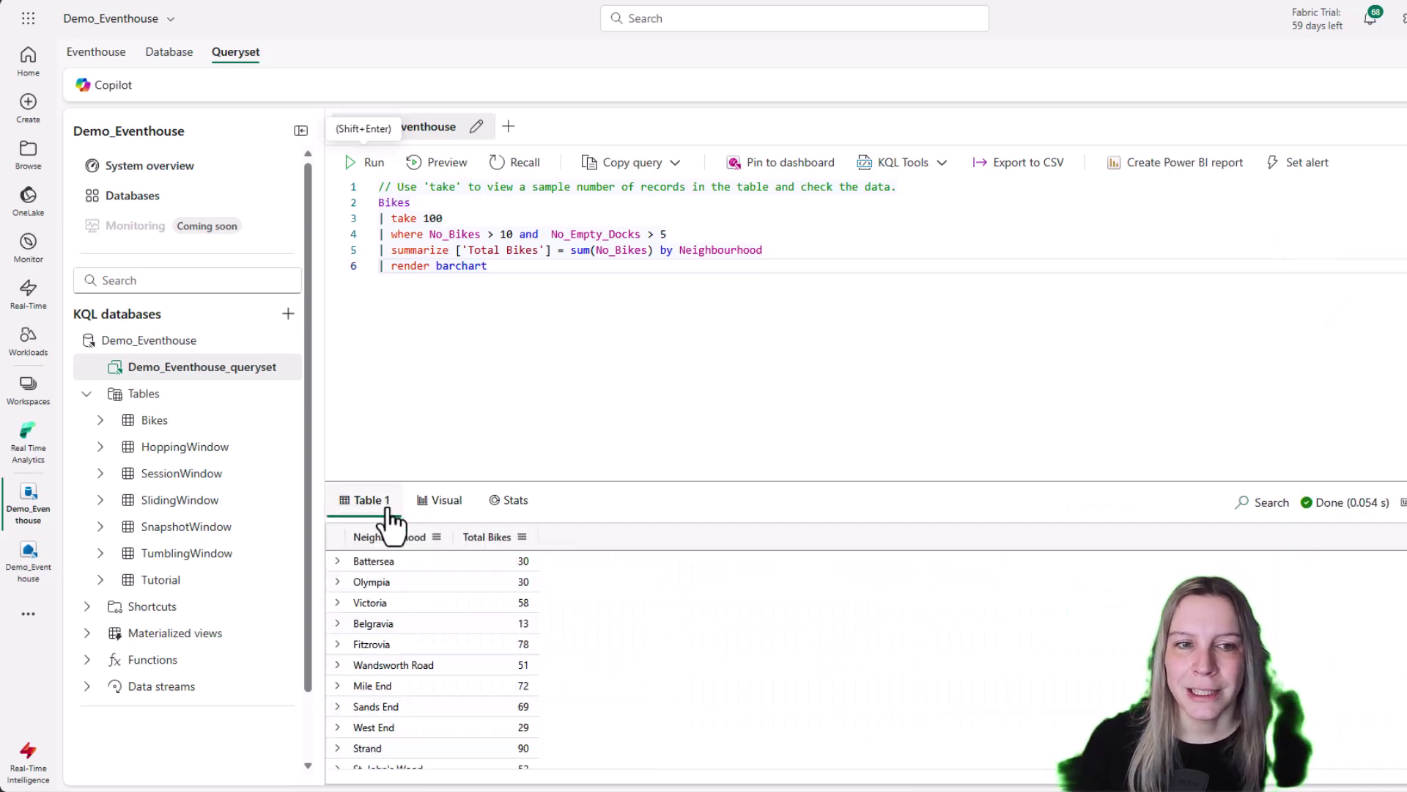
pyautogui.click(447, 506)
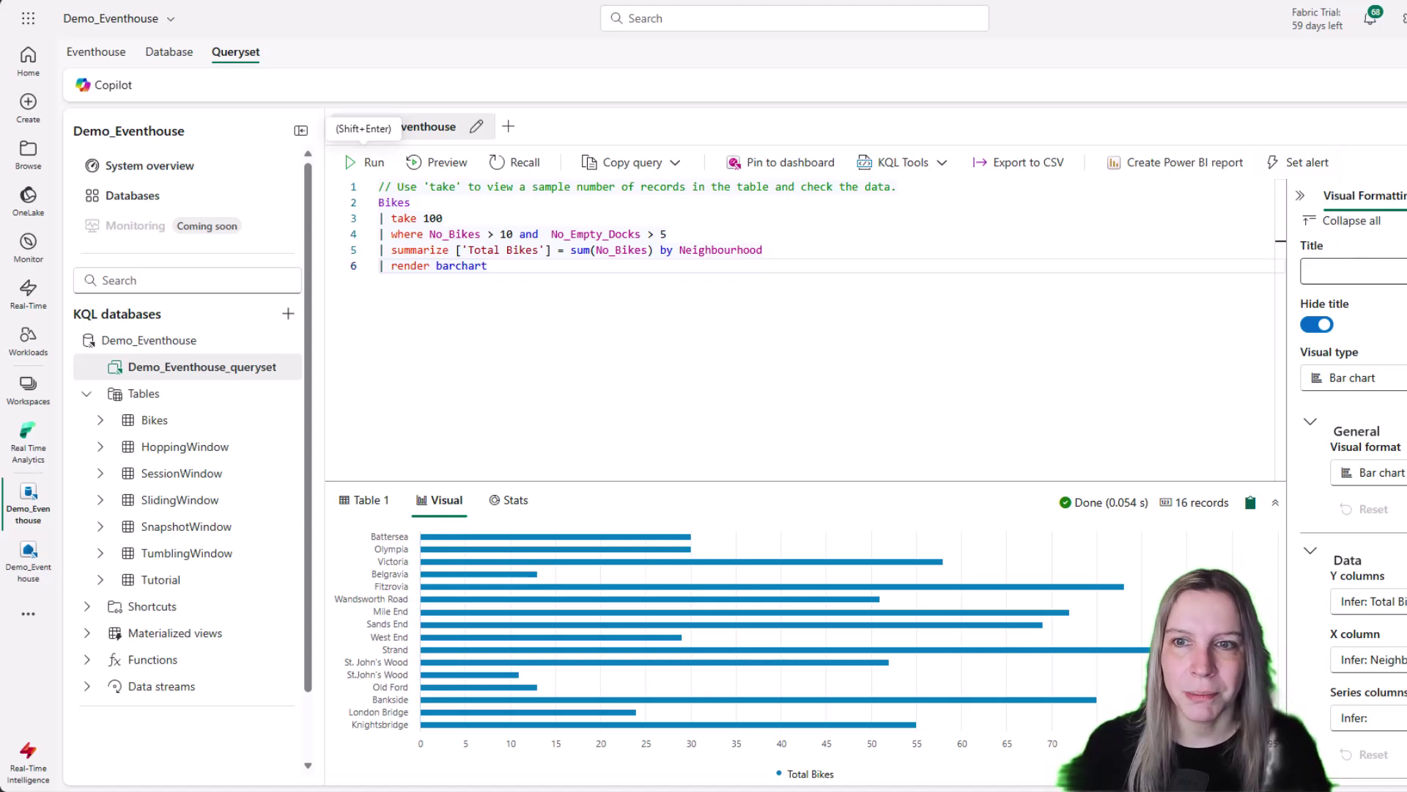
# Step: Title the visual 'Sum of Bikes', try Column chart and Multi stat, then return to Bar chart
pyautogui.click(1400, 269)
pyautogui.write('Sum of Bikes')
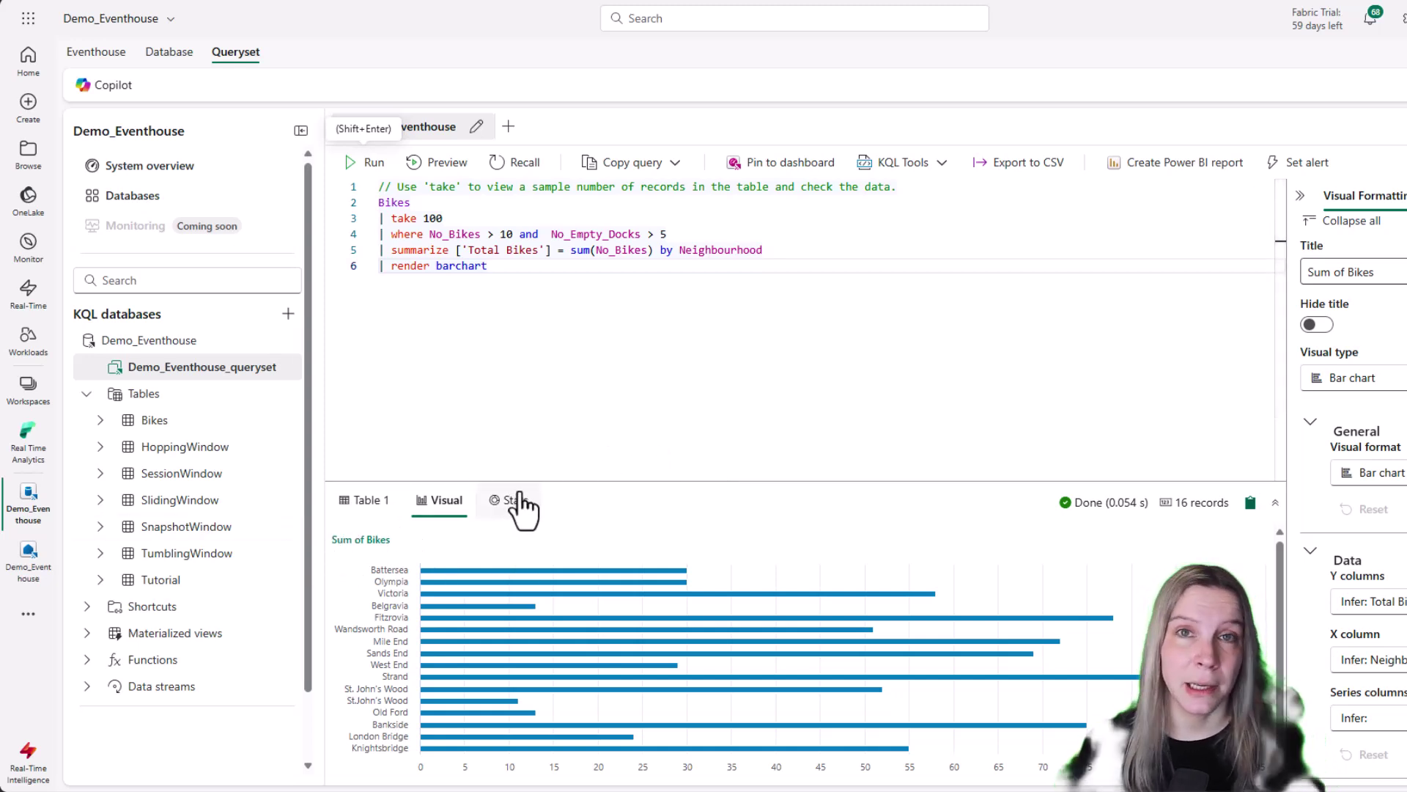
pyautogui.click(1377, 377)
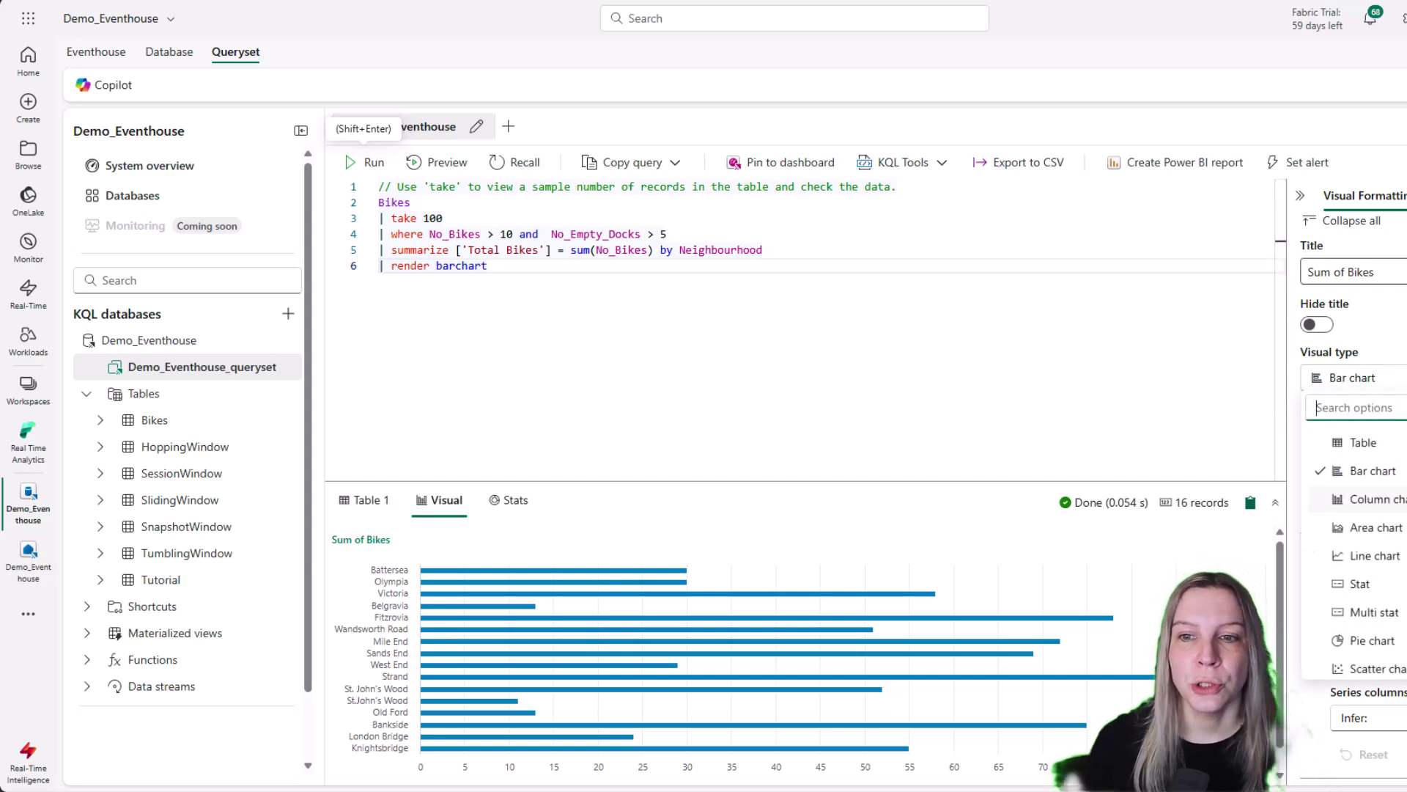
pyautogui.click(1367, 498)
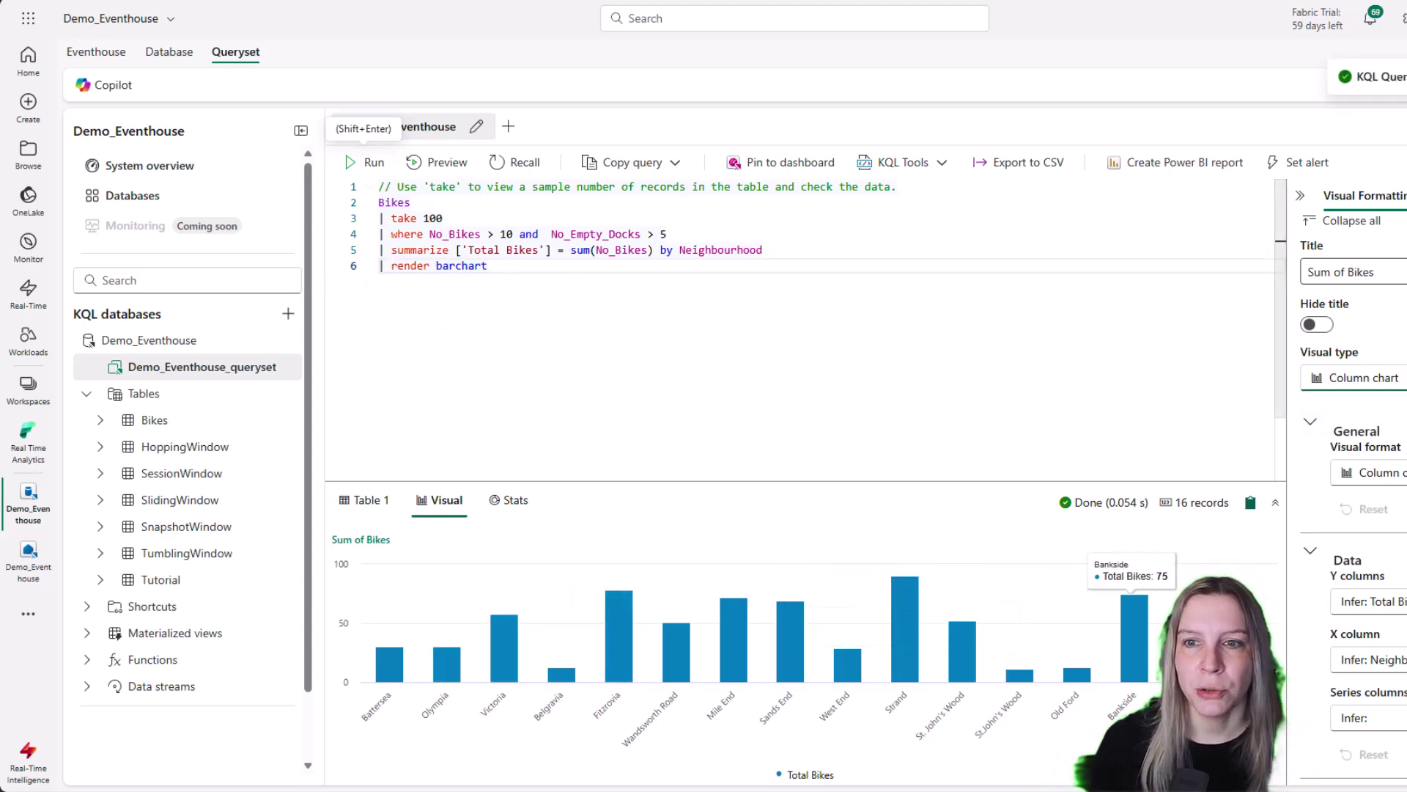
pyautogui.click(1355, 377)
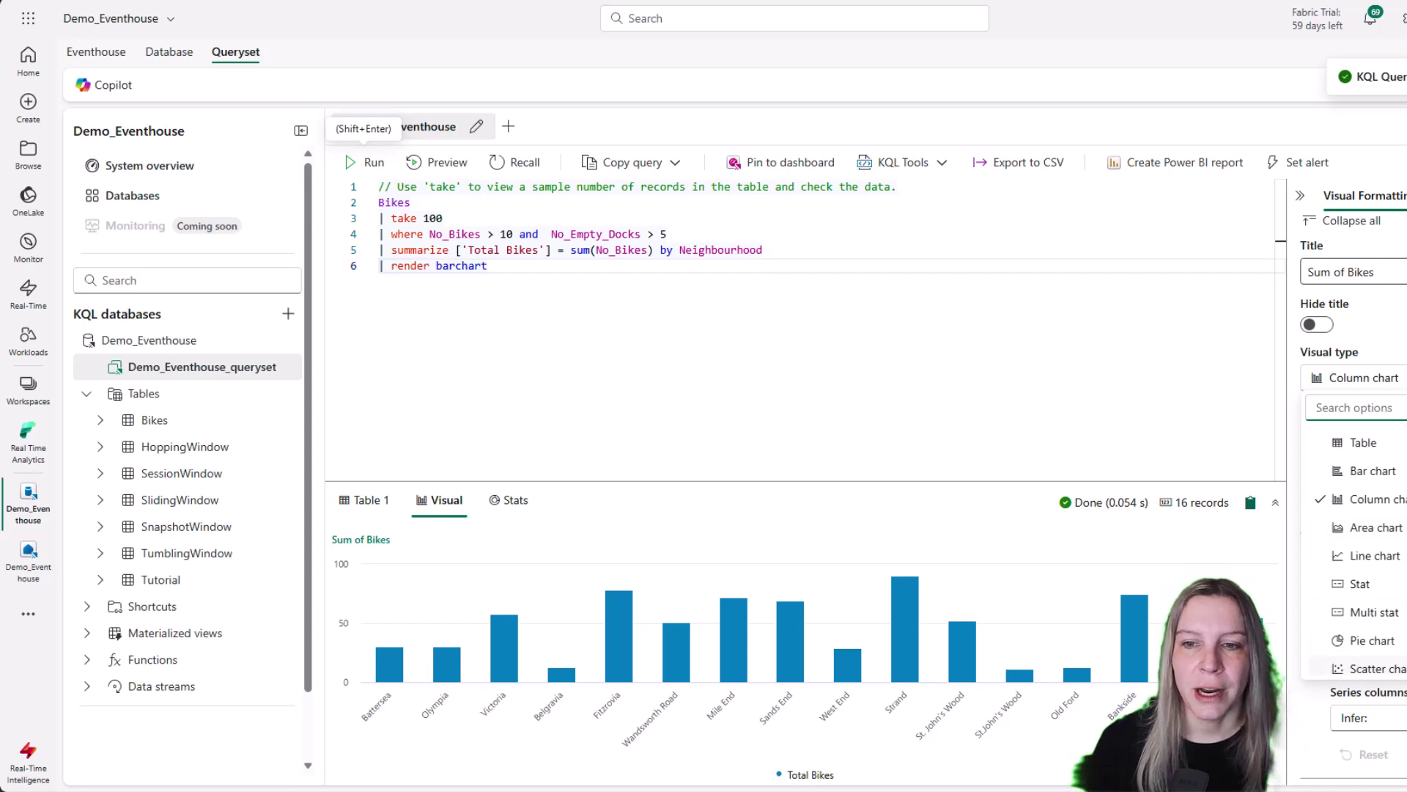
pyautogui.click(1363, 612)
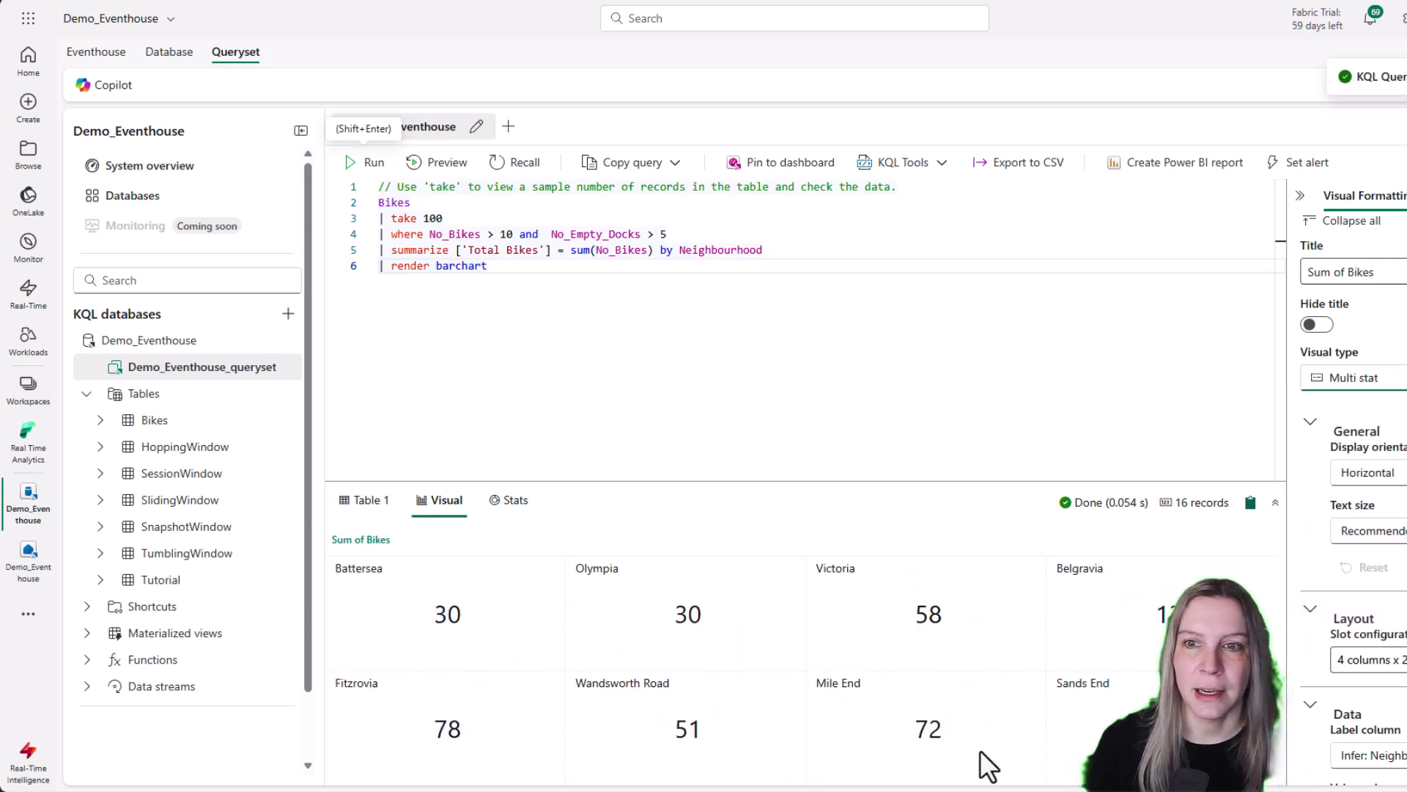
pyautogui.click(1353, 377)
pyautogui.click(1370, 459)
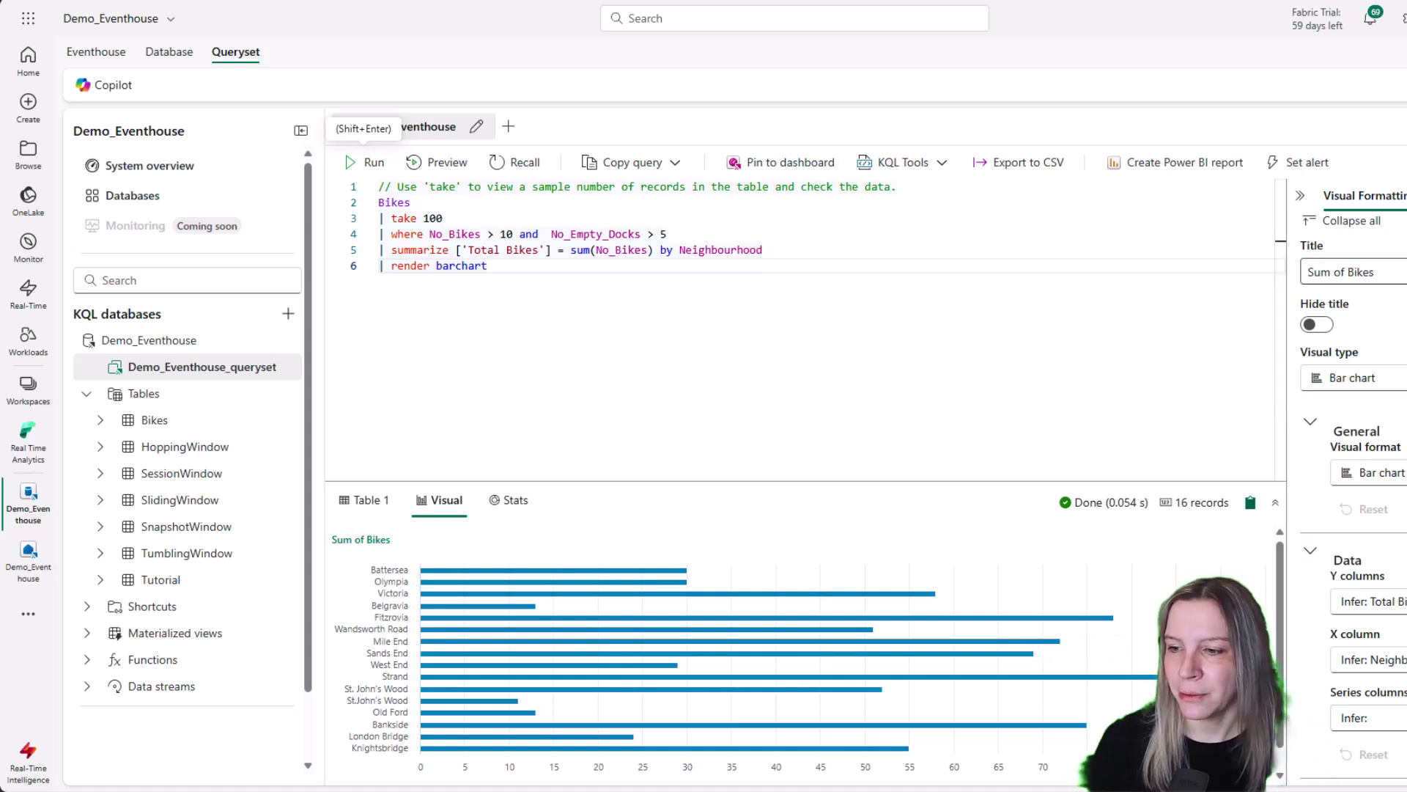
# Step: Append '| order by ['Total Bikes'] desc' and rerun the query to sort the bar chart
pyautogui.write("| order by ['Total Bikes'] desc")
pyautogui.click(365, 162)
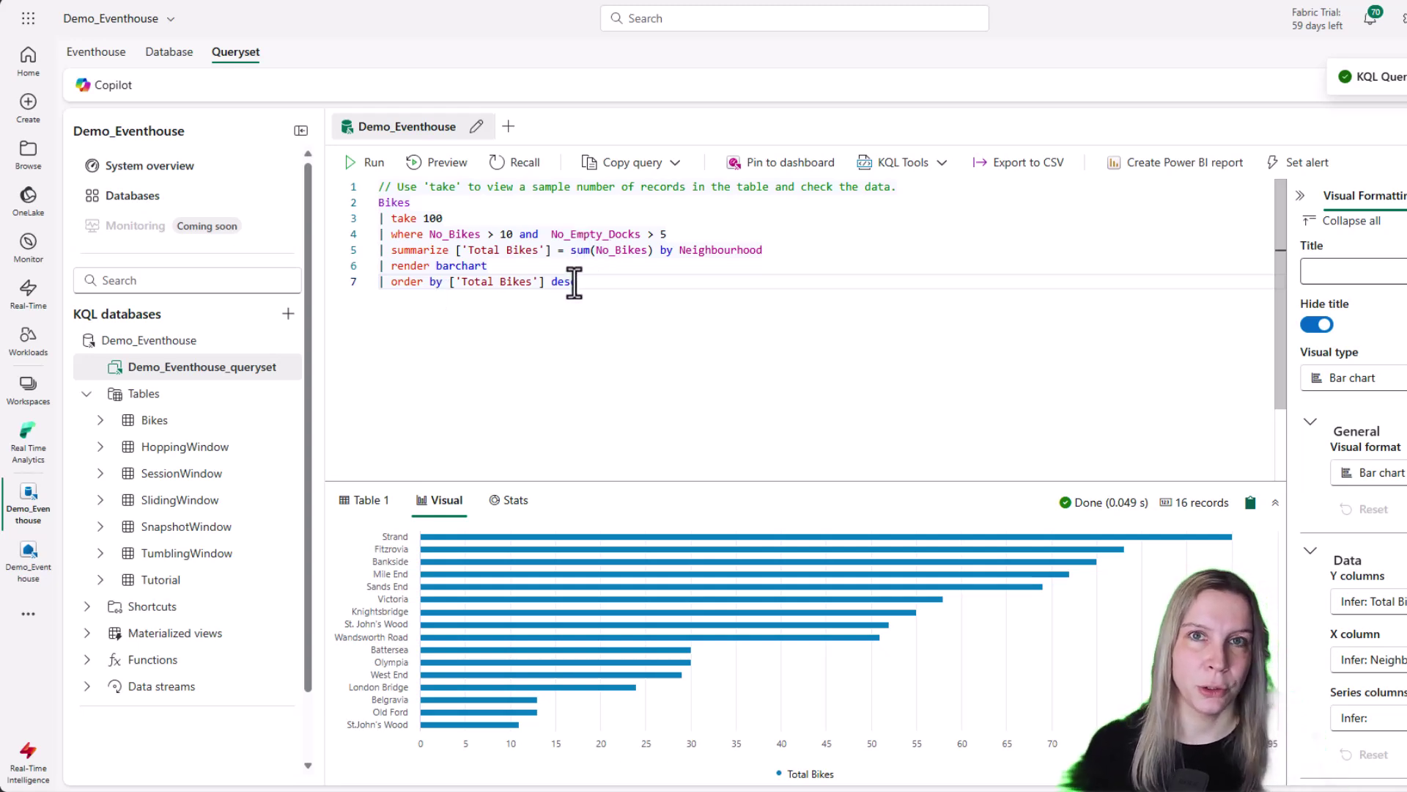
pyautogui.hotkey('shift', 'Return')
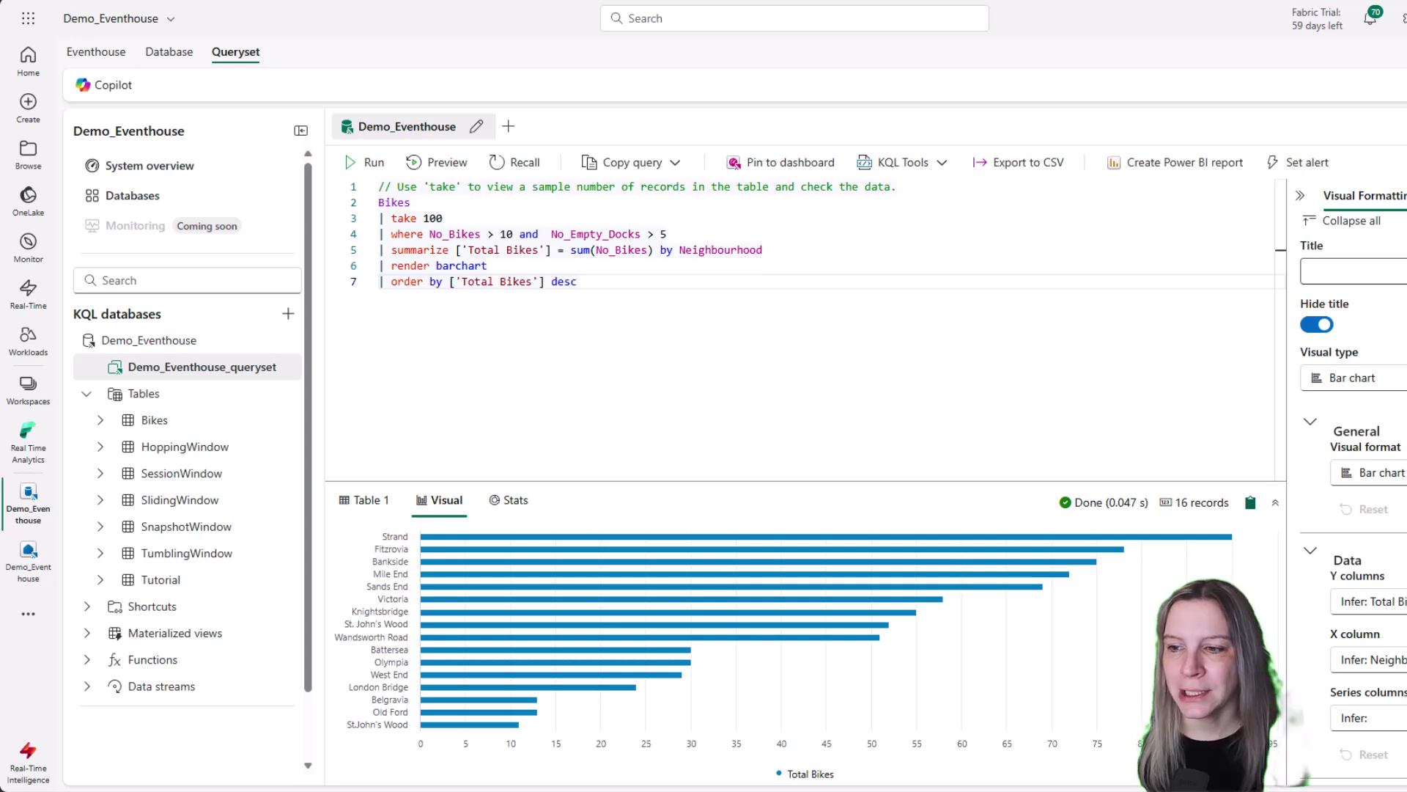
# Step: Keep 'top 5 by ['Total Bikes'] desc', add '| render barchart' above it, and rerun the query
pyautogui.hotkey('ctrl', 'z')
pyautogui.click(366, 164)
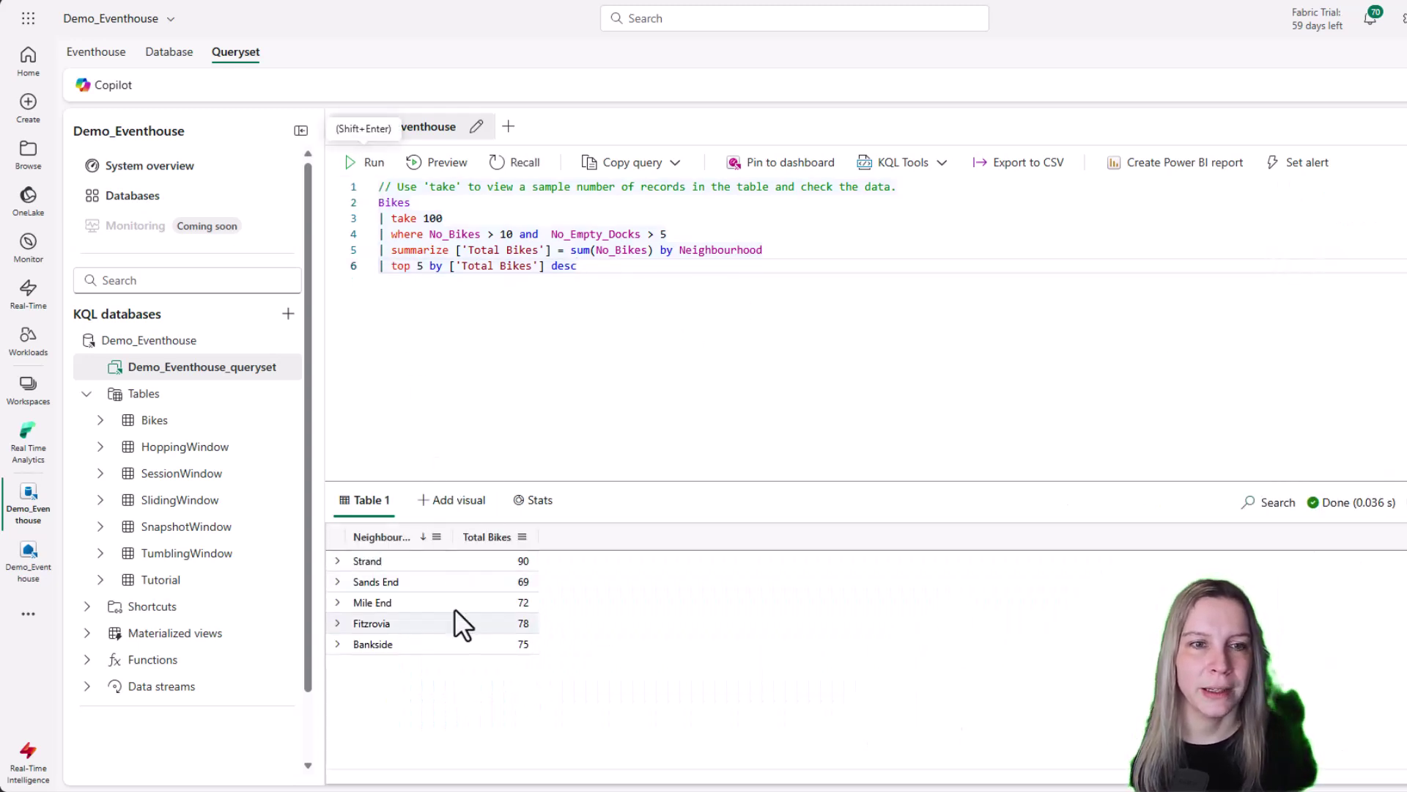
pyautogui.click(842, 249)
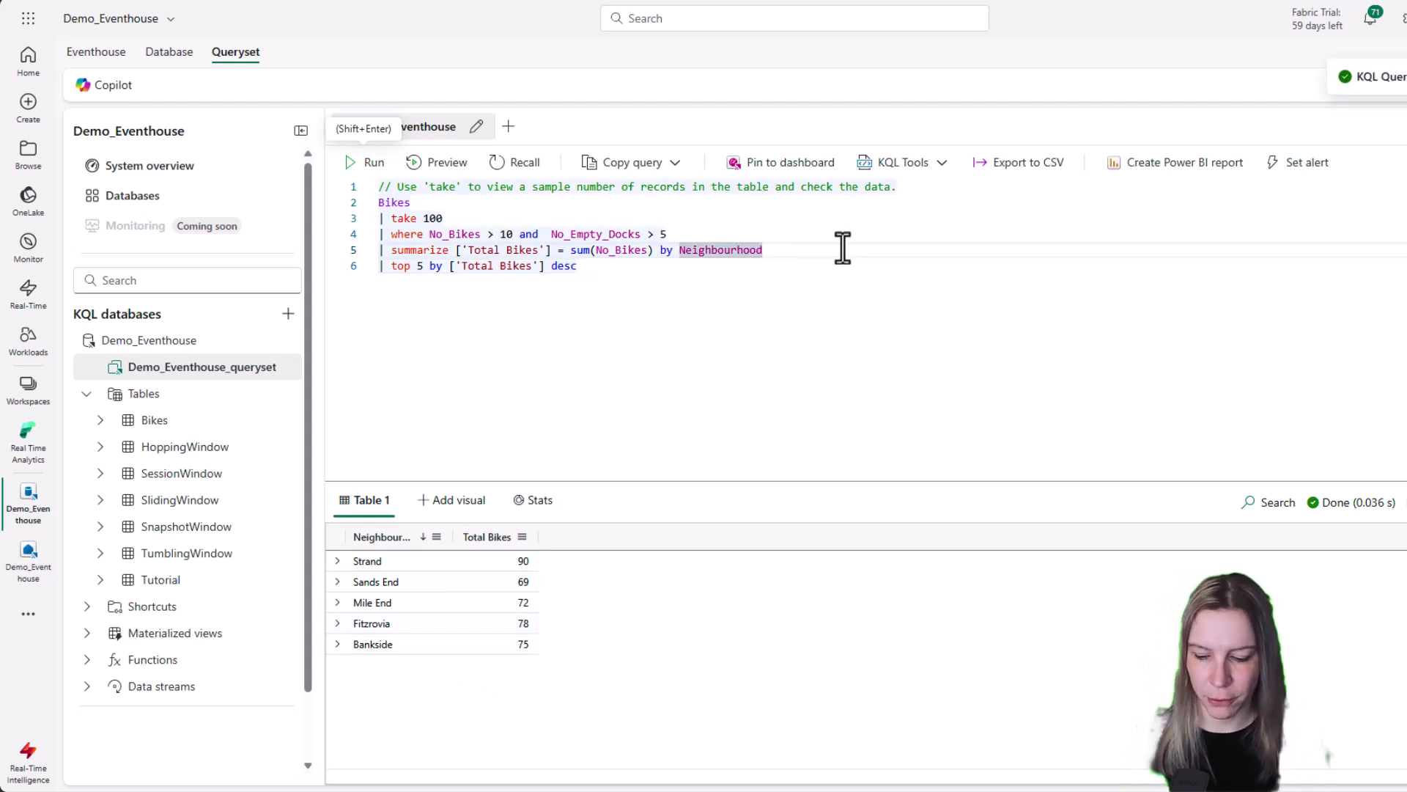
pyautogui.press('Return')
pyautogui.write('|render bar')
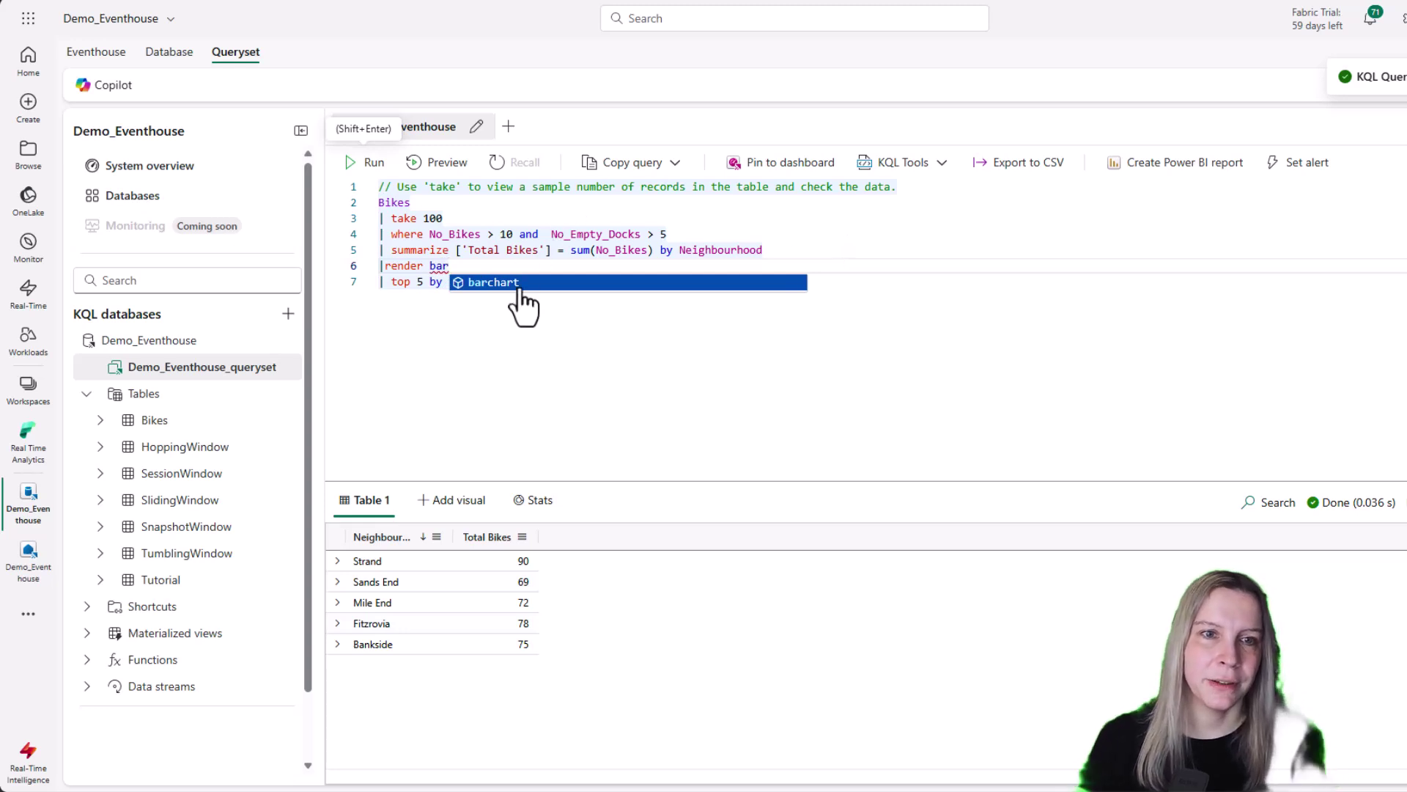
pyautogui.click(513, 286)
pyautogui.hotkey('shift', 'Return')
pyautogui.click(400, 503)
pyautogui.click(427, 504)
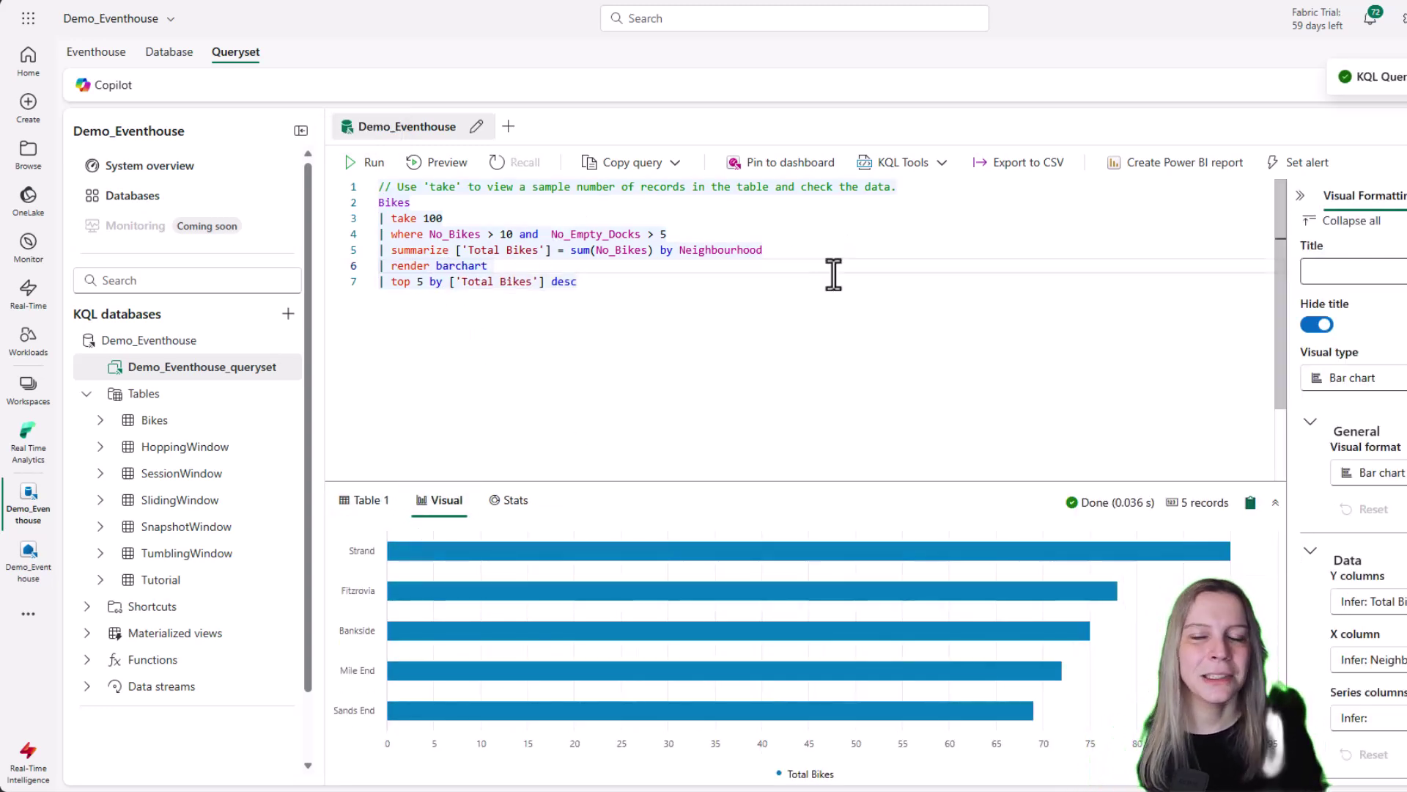